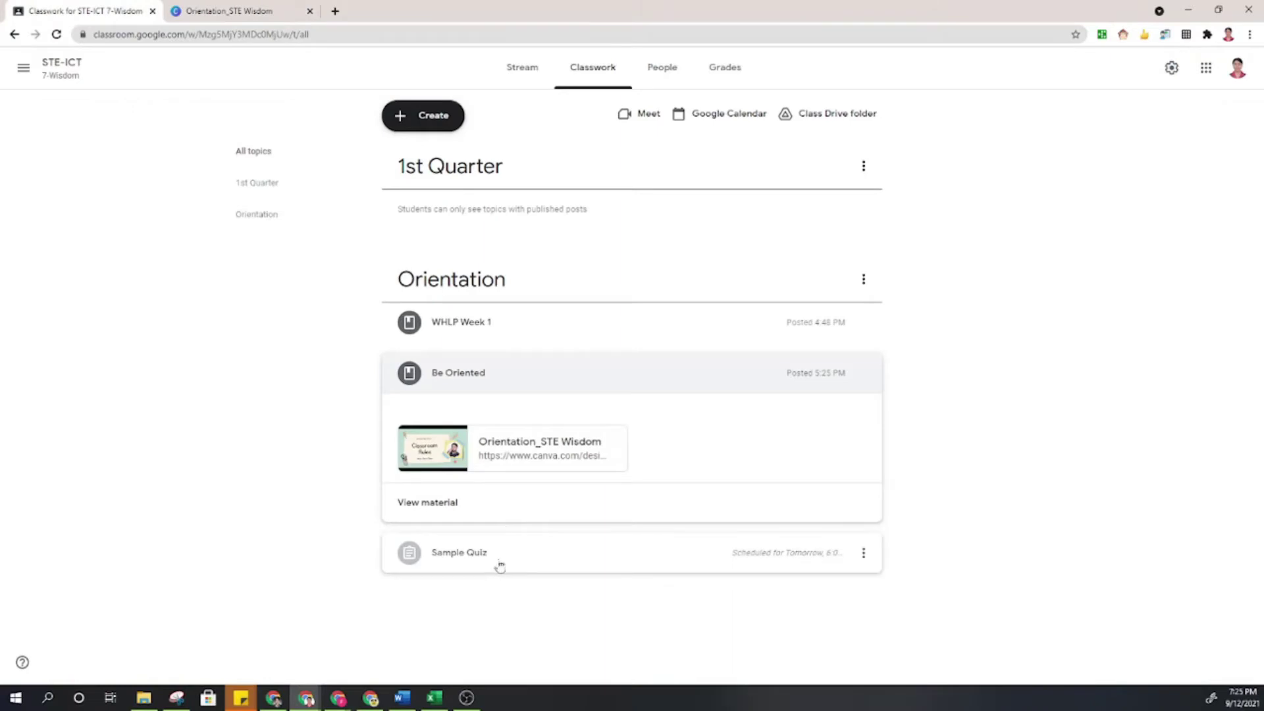
Open the Sample Assessment_Wisdom Google Form attached to the Sample Quiz assignment.
{"action": "left_click", "coordinate": [500, 565]}
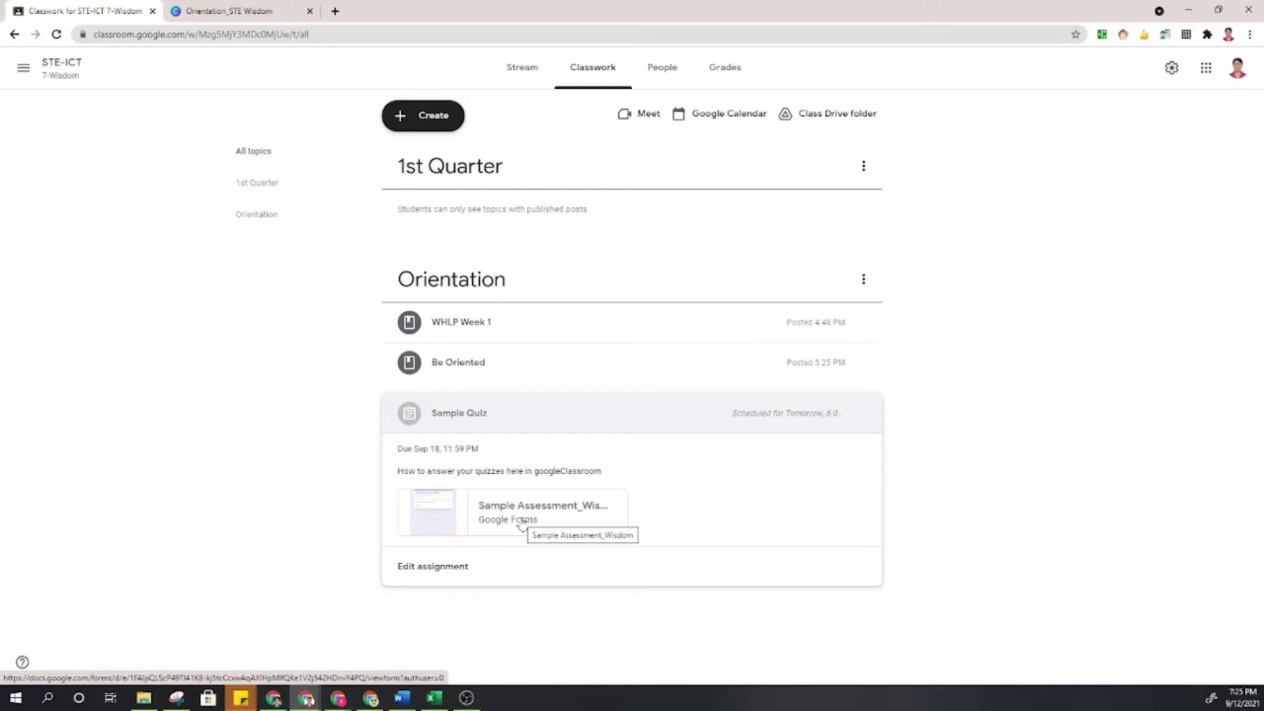
{"action": "left_click", "coordinate": [521, 523]}
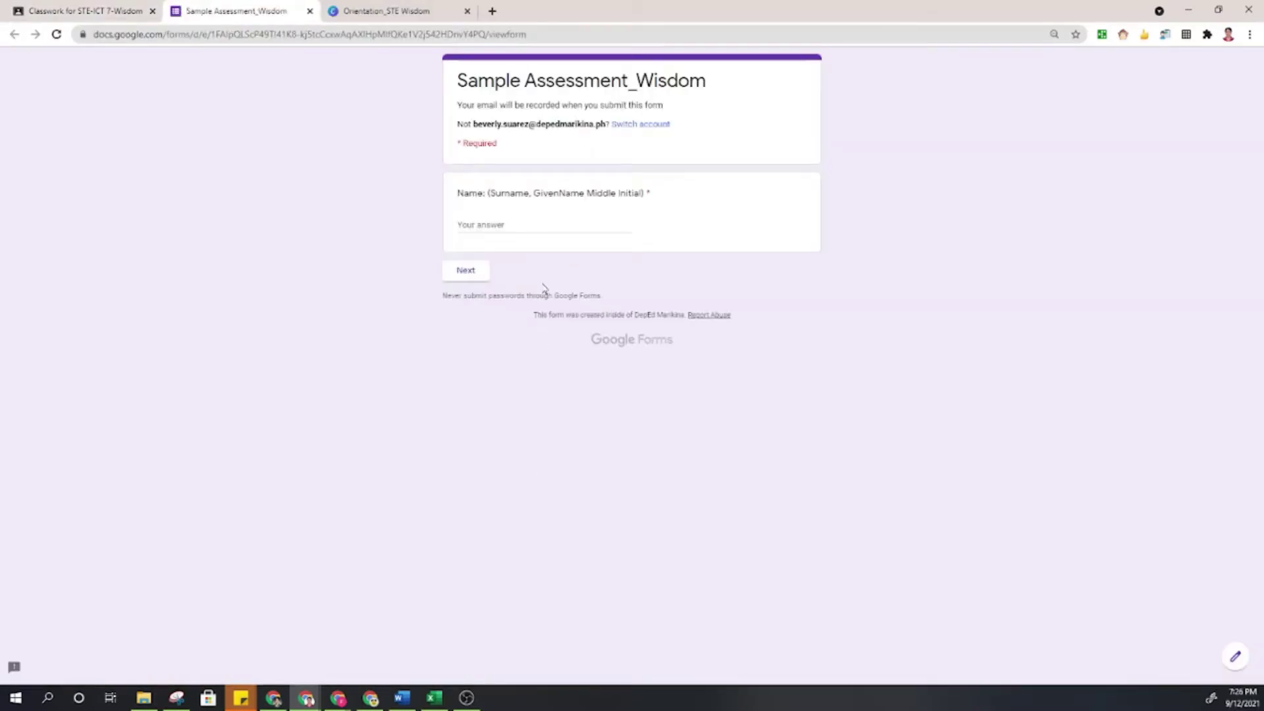
Enter the student's full name in the Sample Assessment_Wisdom form and continue.
{"action": "left_click", "coordinate": [541, 225]}
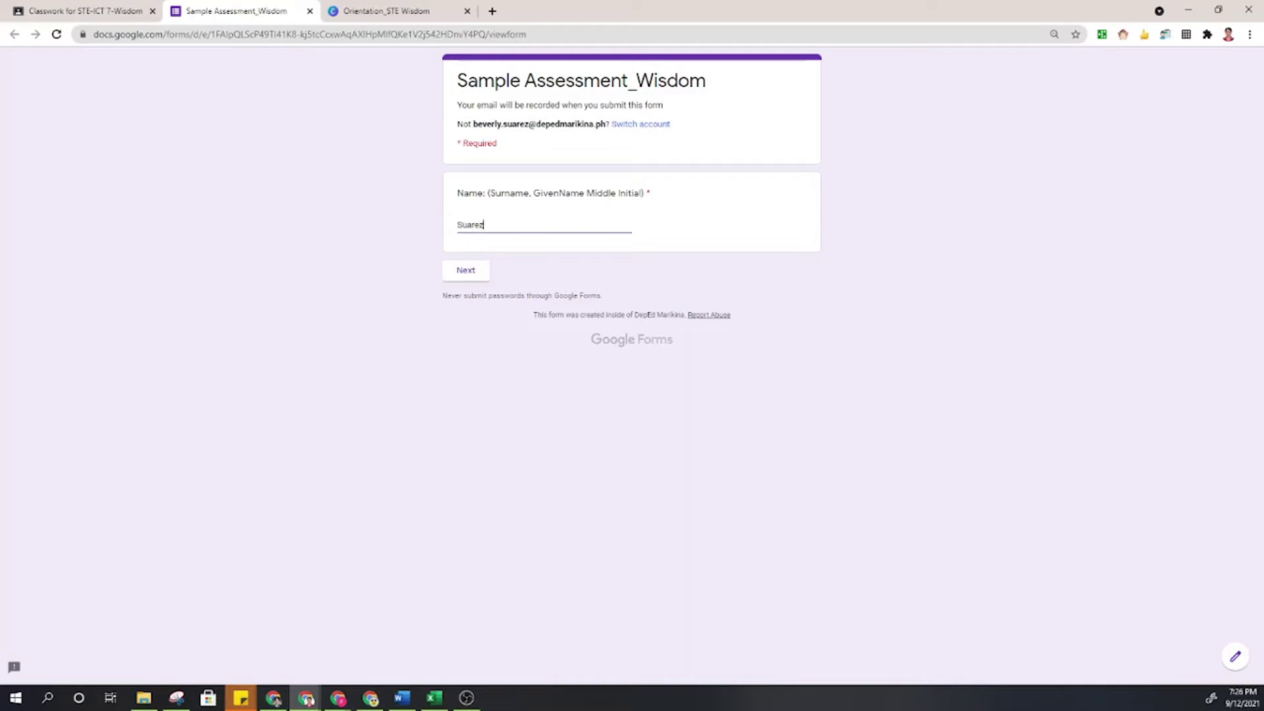
{"action": "left_click", "coordinate": [470, 272]}
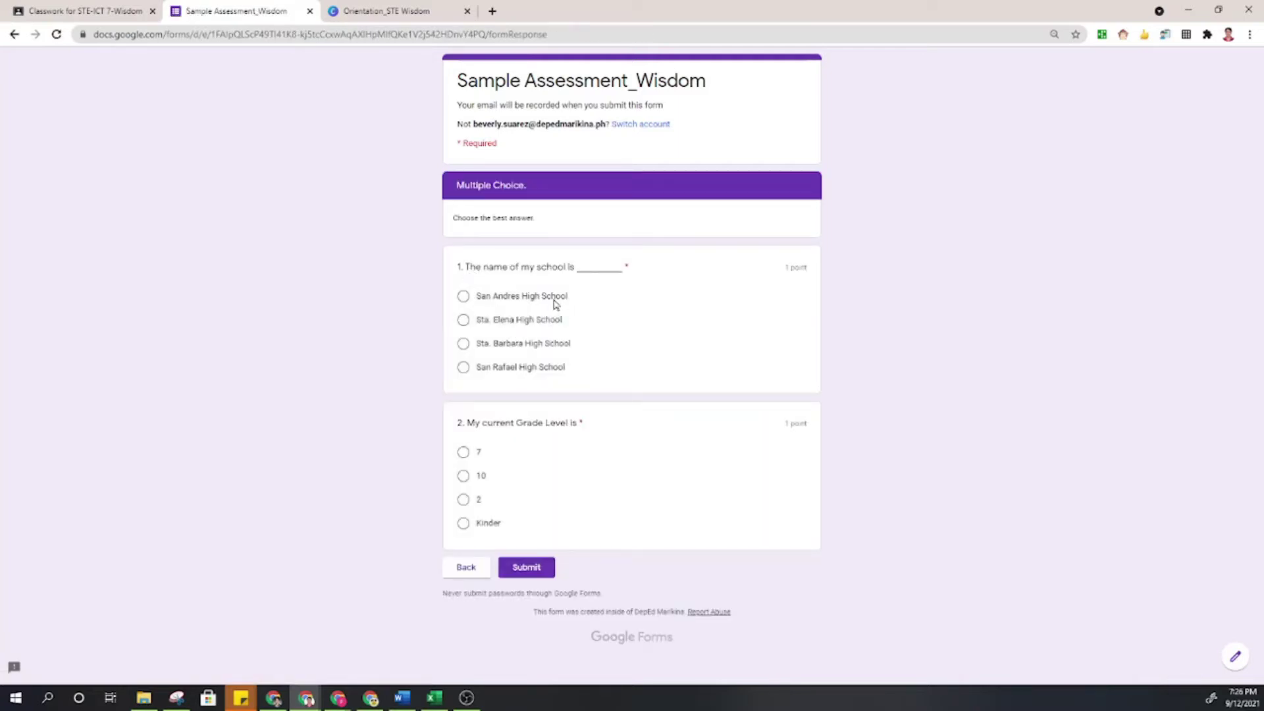
Answer Sta. Elena High School and grade level 10, then return to Classwork.
{"action": "left_click", "coordinate": [464, 320]}
{"action": "left_click", "coordinate": [463, 475]}
{"action": "left_click", "coordinate": [104, 6]}
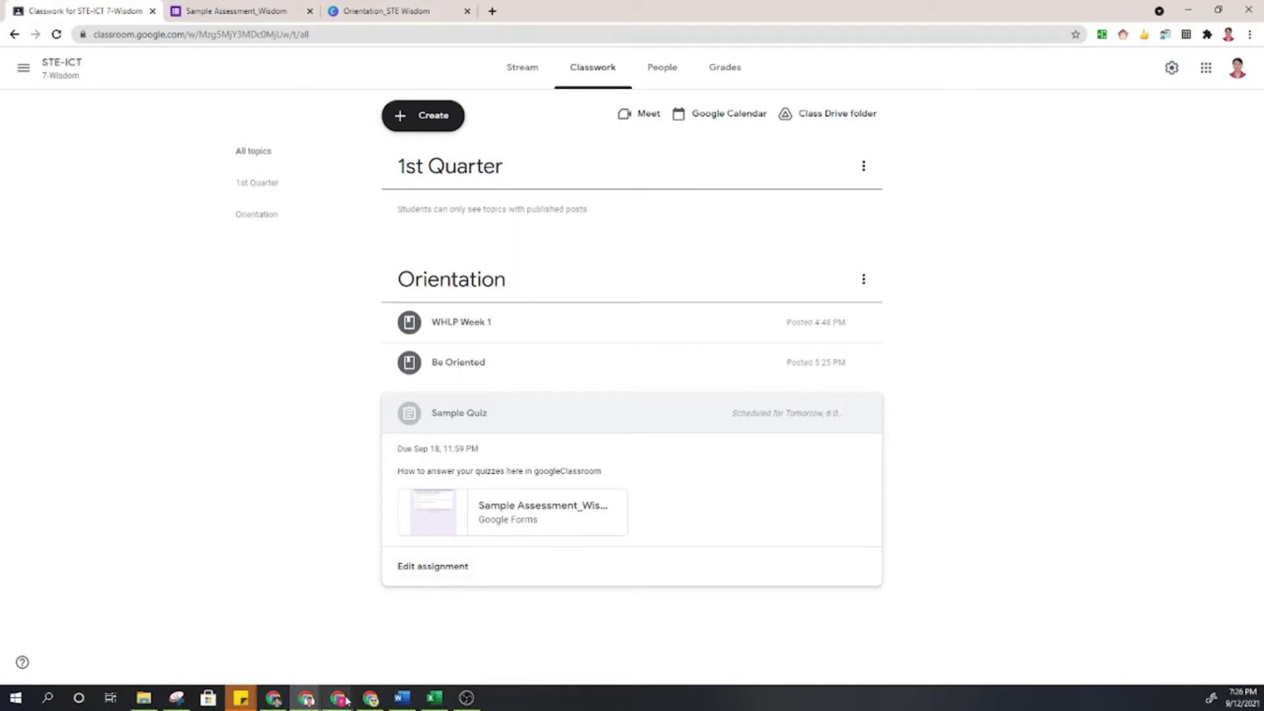
Load the Google homepage in a new tab of the incognito window.
{"action": "mouse_move", "coordinate": [338, 698]}
{"action": "left_click", "coordinate": [412, 632]}
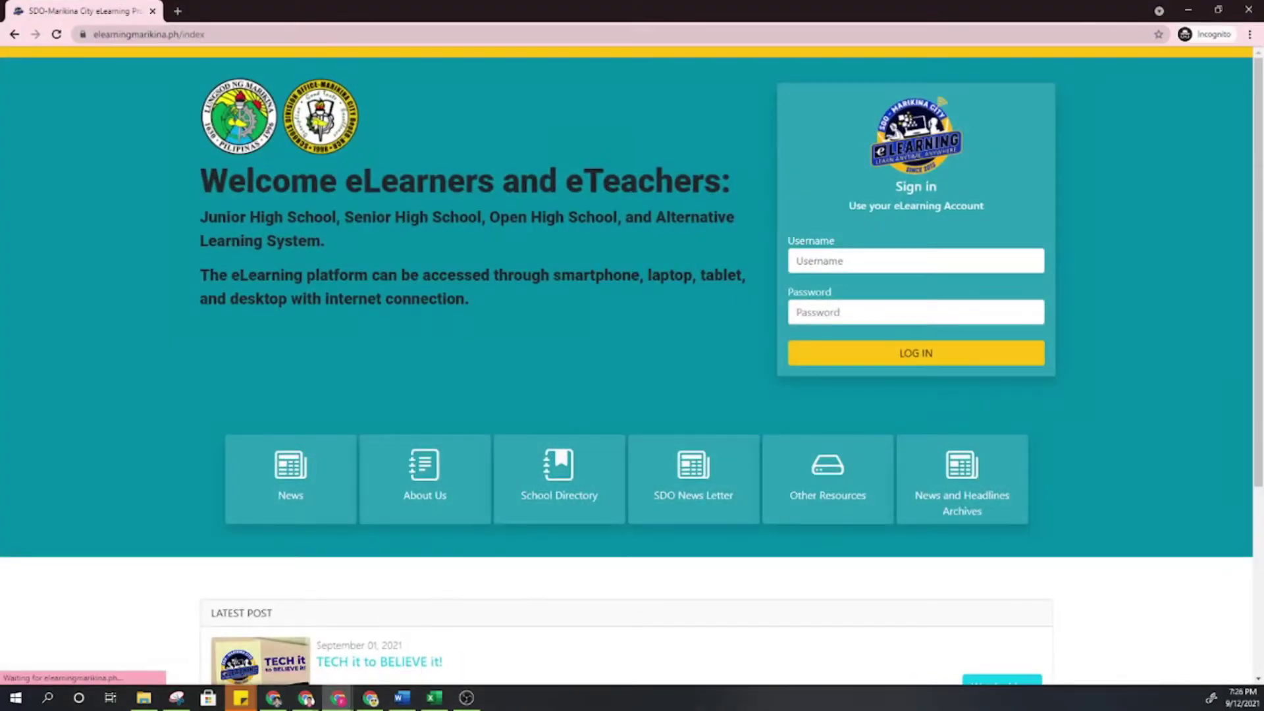
{"action": "left_click", "coordinate": [178, 10]}
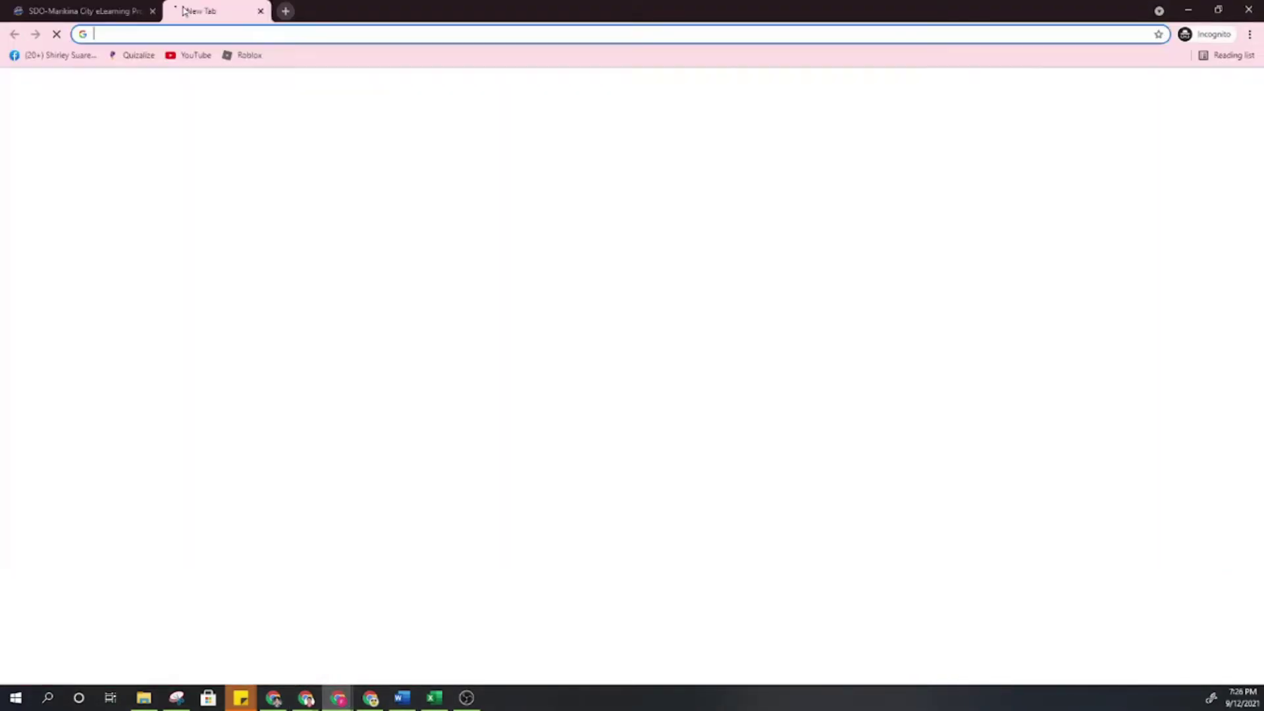
{"action": "type", "text": "google.com/webhp?authuser=1"}
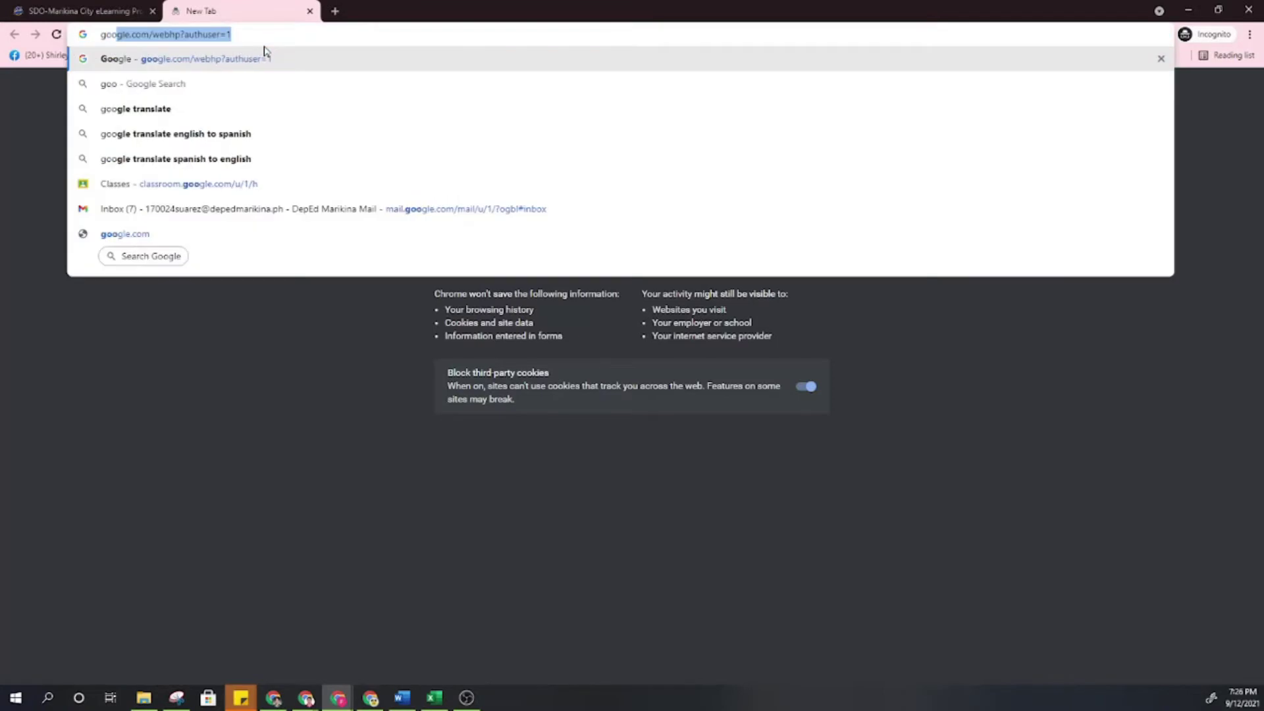
{"action": "key", "text": "Return"}
Search Google for 'elearning' and open the SDO-Marikina City eLearning Program result.
{"action": "type", "text": "ele"}
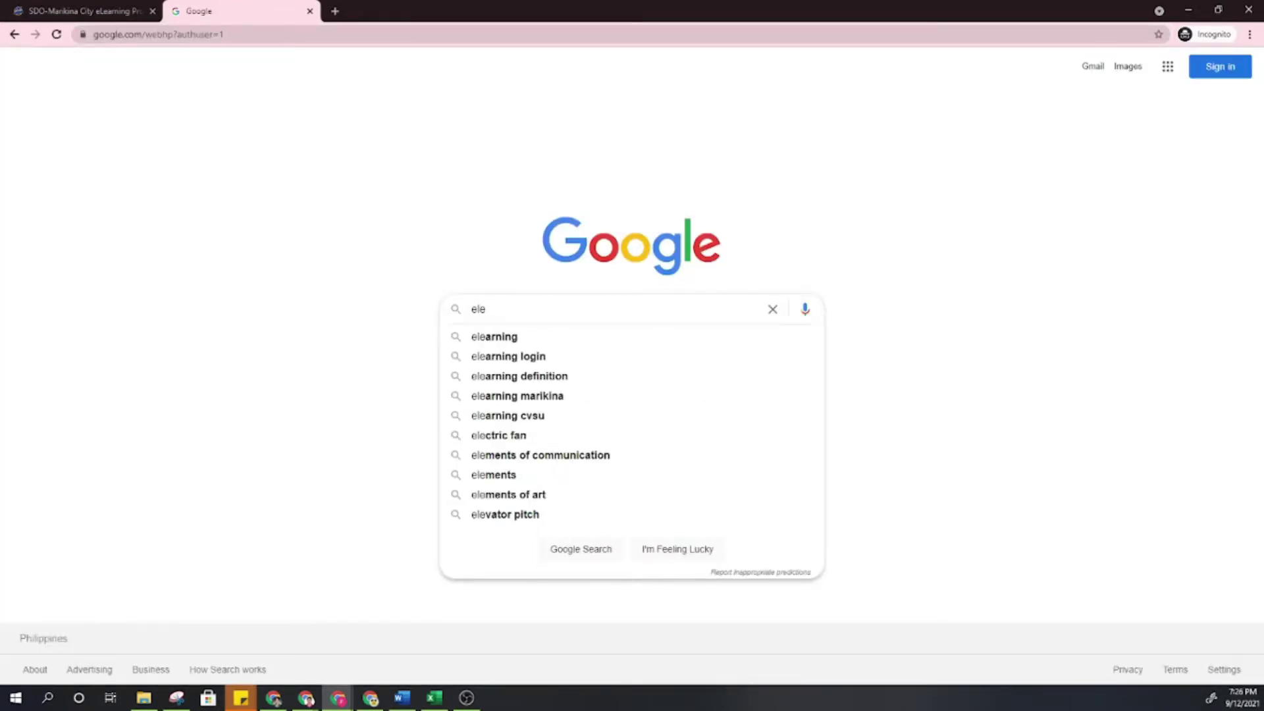
{"action": "left_click", "coordinate": [531, 337]}
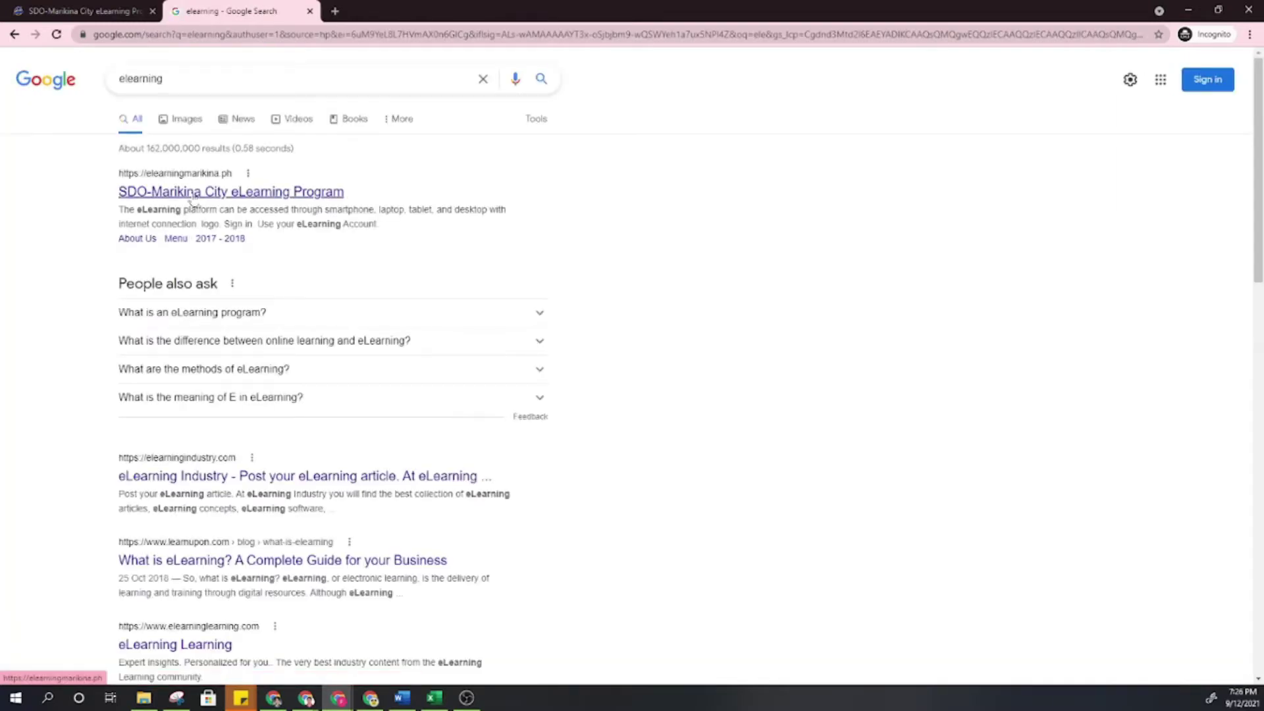
{"action": "left_click", "coordinate": [191, 198]}
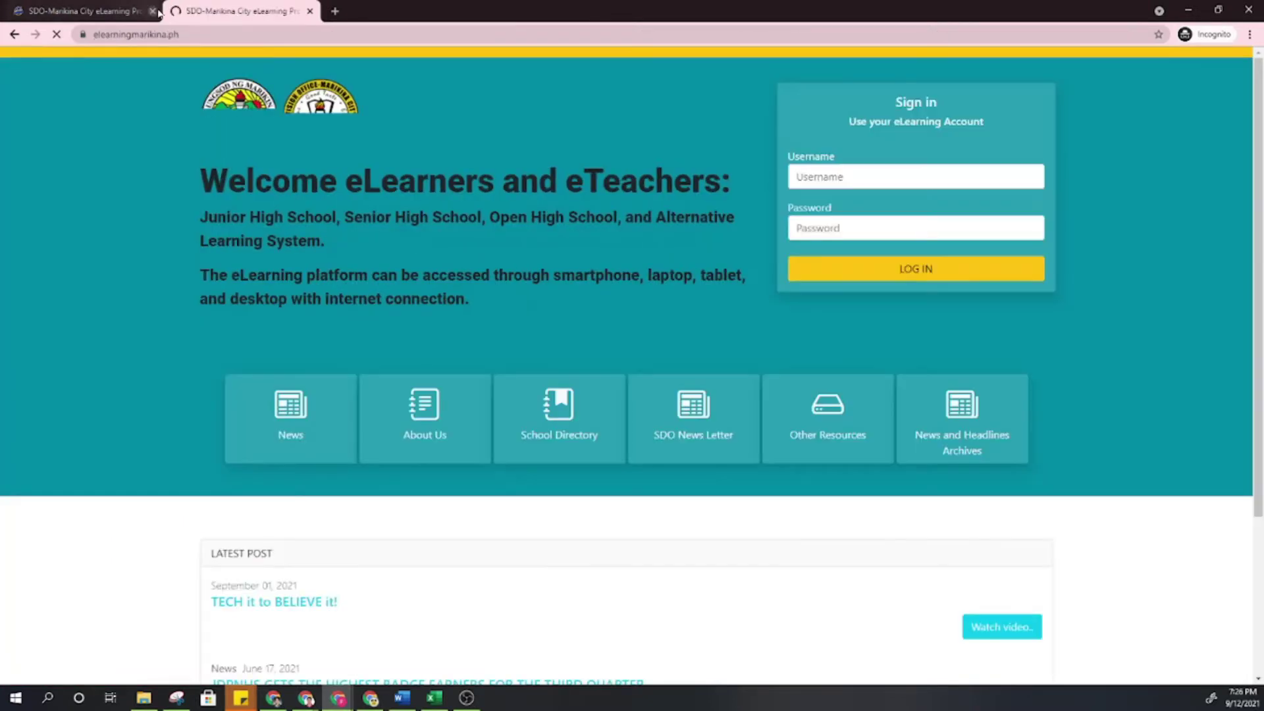
Log in to the eLearning portal with the student's pasted username and password.
{"action": "left_click", "coordinate": [152, 11]}
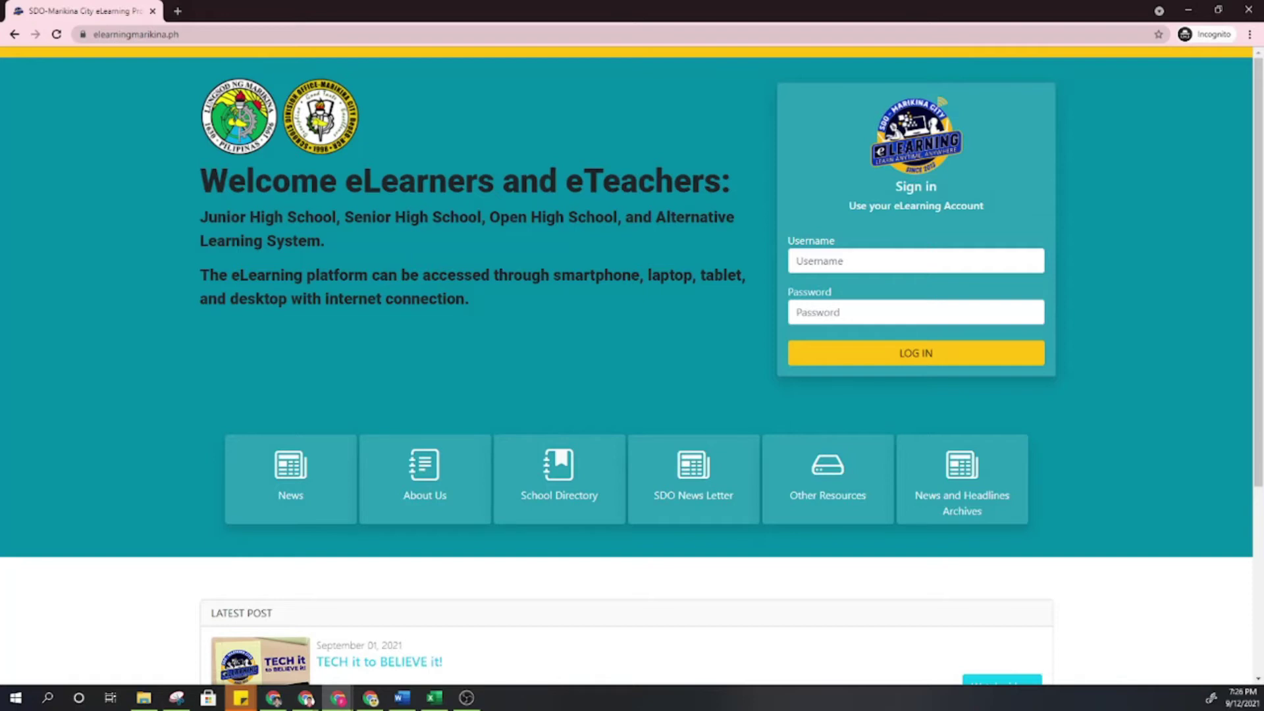
{"action": "left_click", "coordinate": [306, 698]}
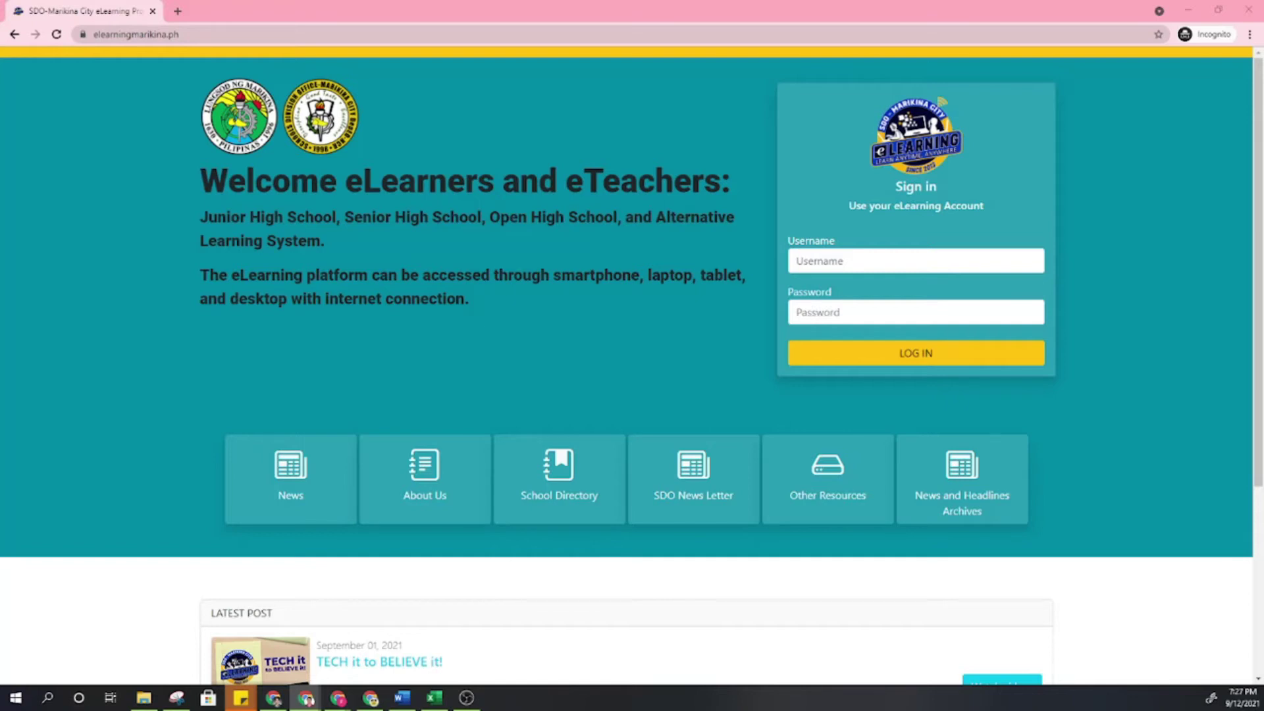
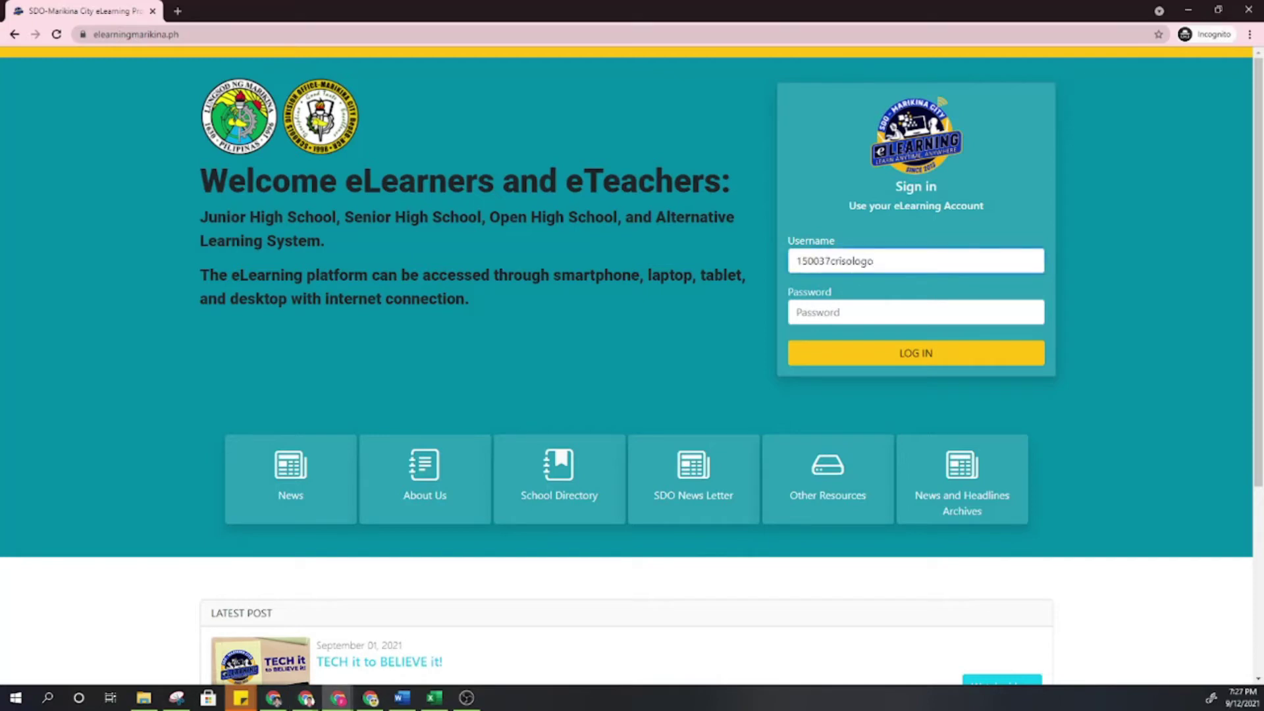
{"action": "key", "text": "Tab"}
{"action": "key", "text": "ctrl+v"}
{"action": "left_click", "coordinate": [903, 353]}
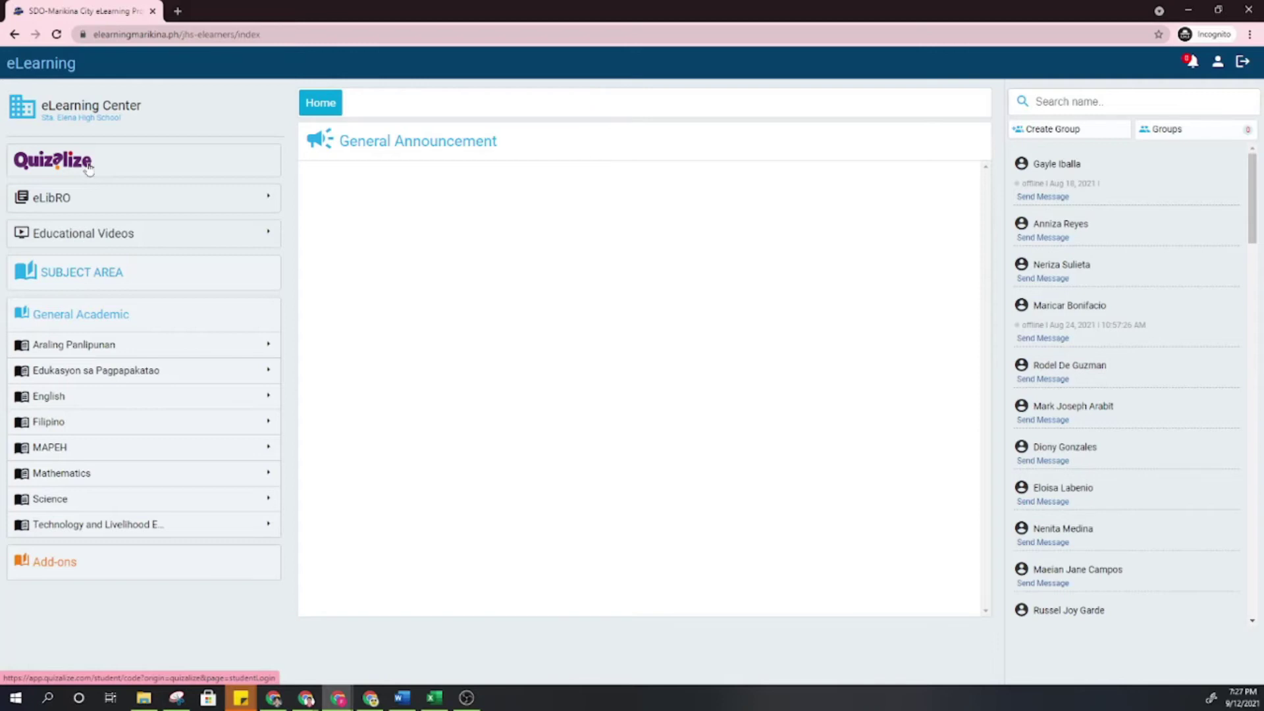
{"action": "left_click", "coordinate": [112, 208]}
{"action": "left_click", "coordinate": [232, 11]}
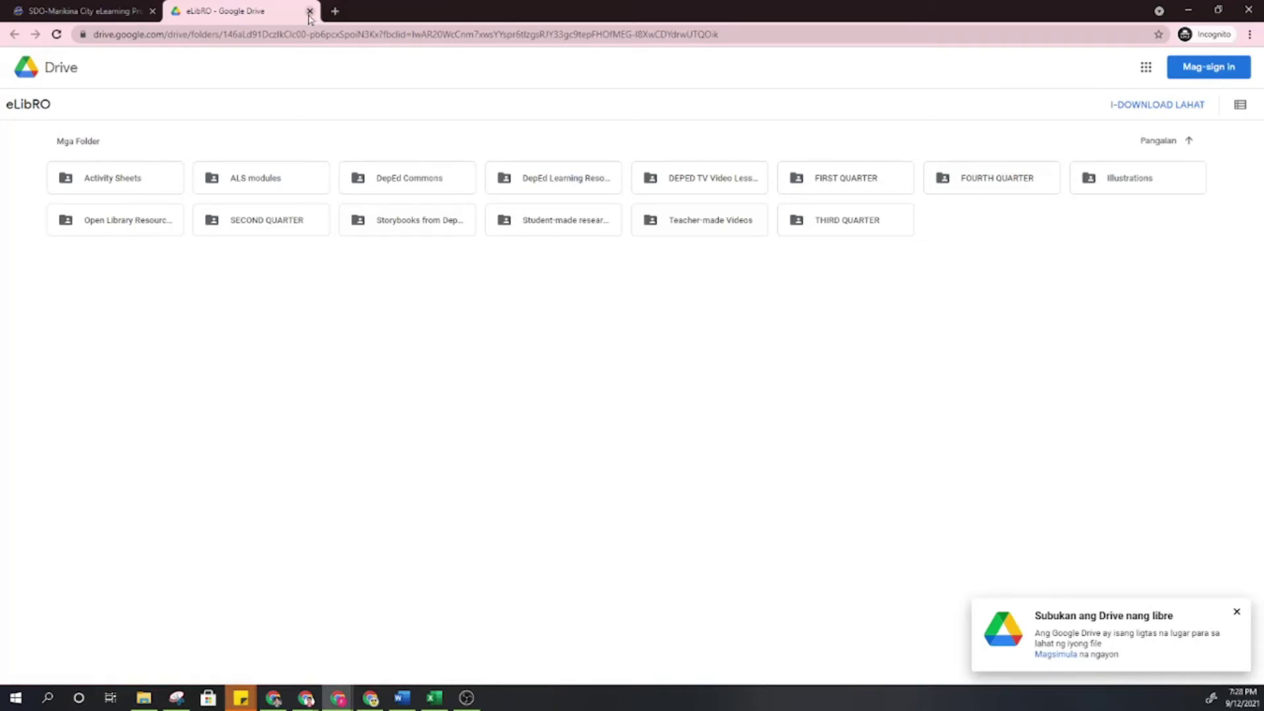
{"action": "left_click", "coordinate": [309, 11]}
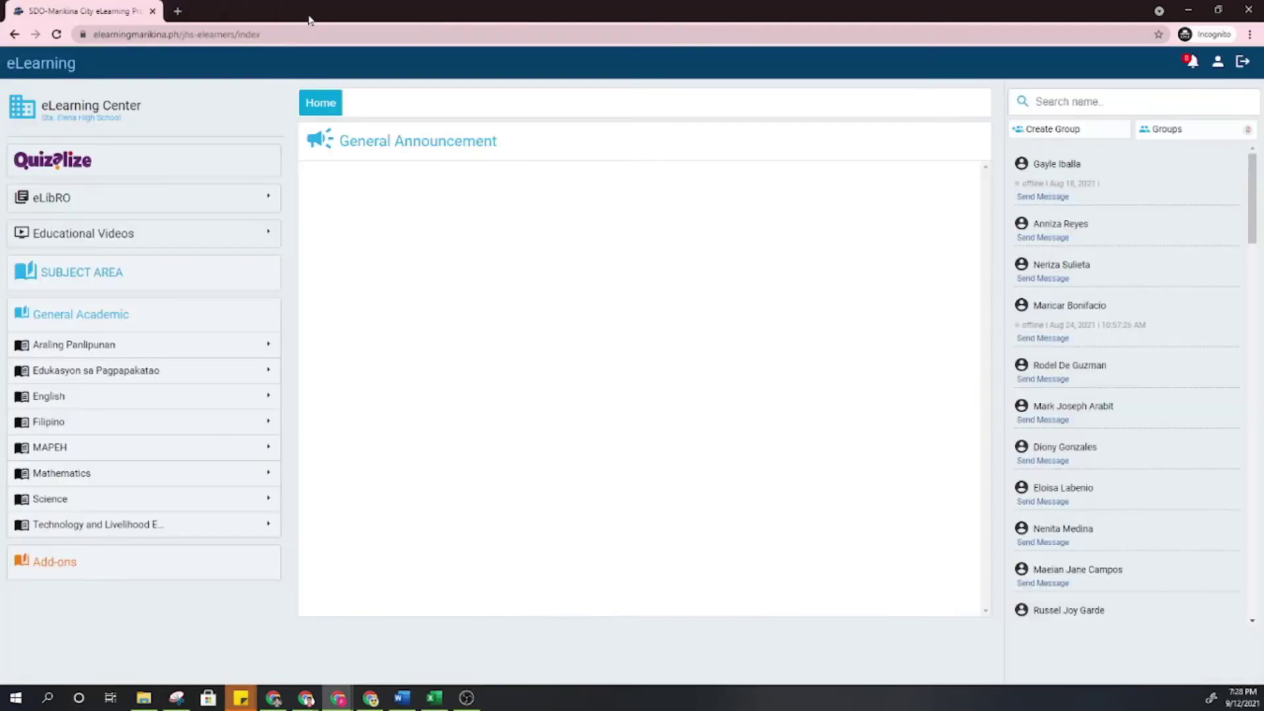
{"action": "middle_click", "coordinate": [135, 243]}
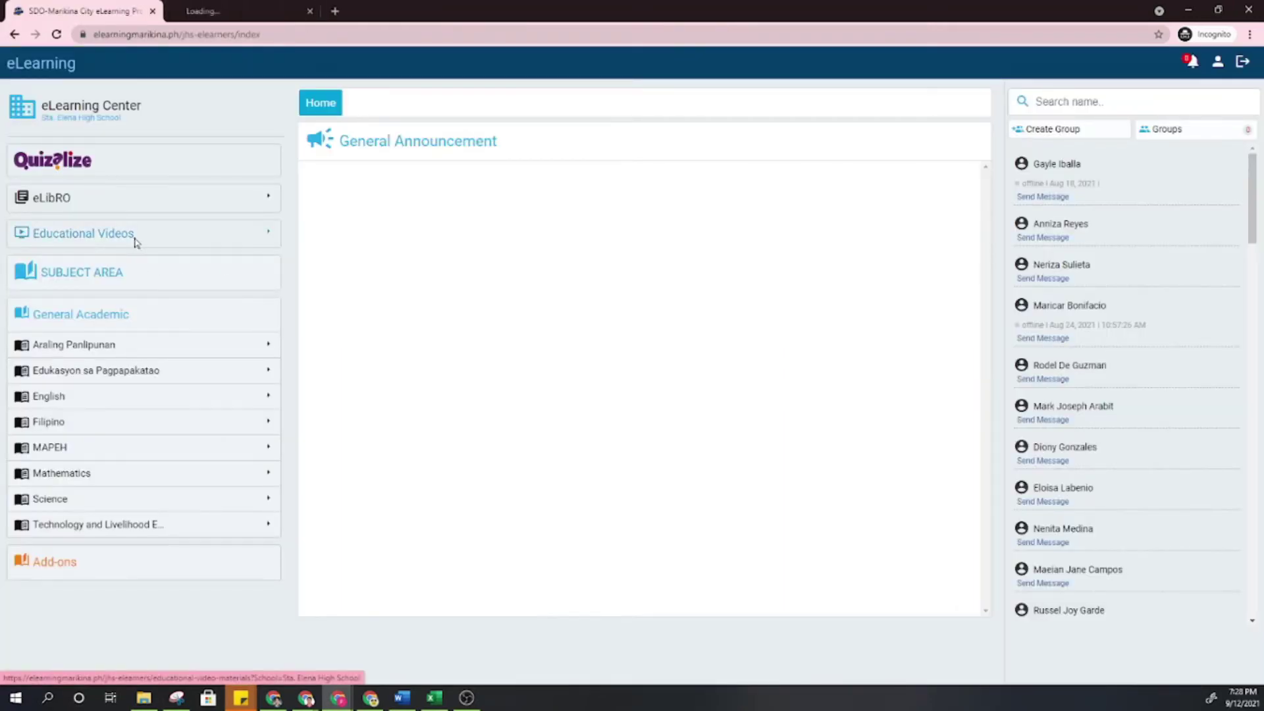
{"action": "left_click", "coordinate": [270, 6]}
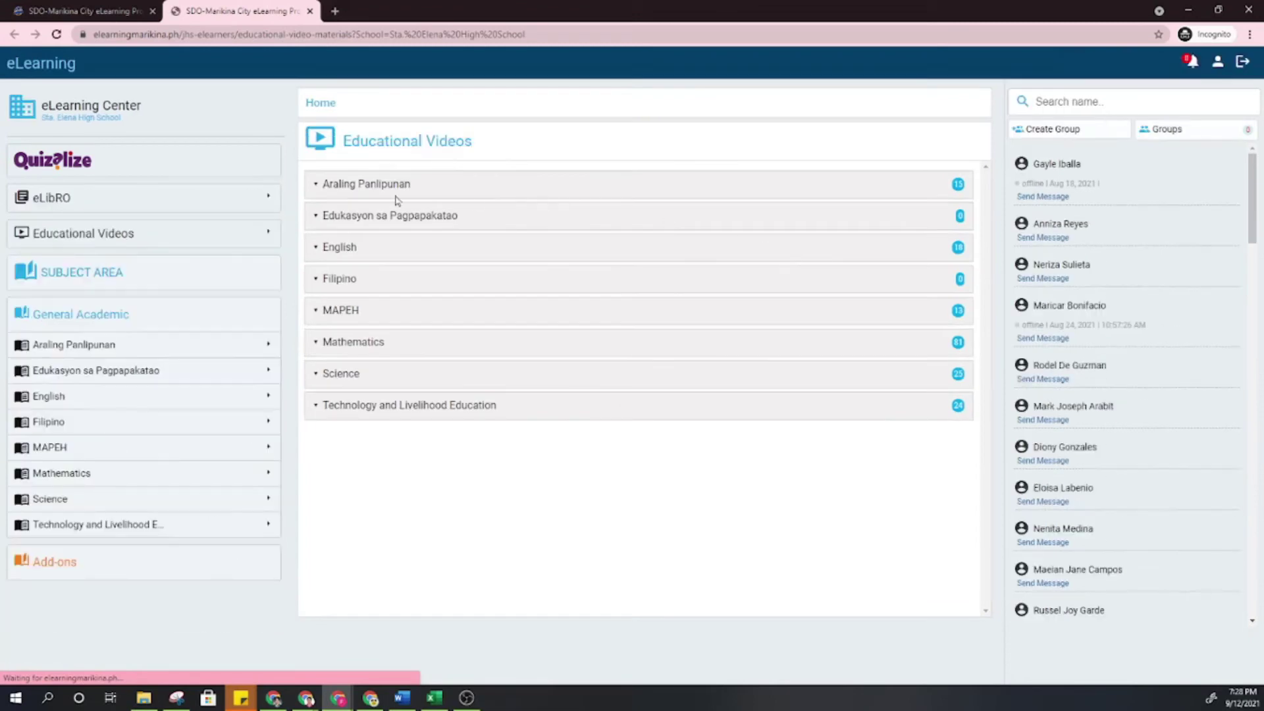
{"action": "left_click", "coordinate": [102, 10]}
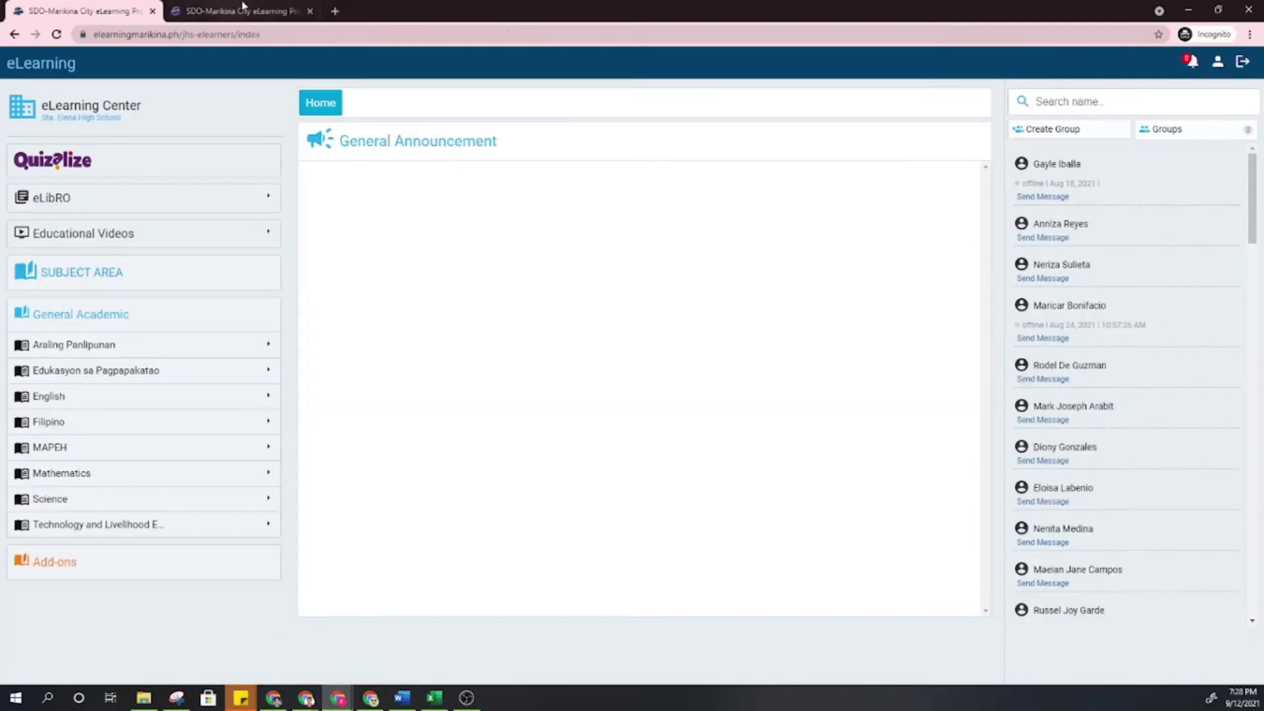
{"action": "left_click", "coordinate": [310, 11]}
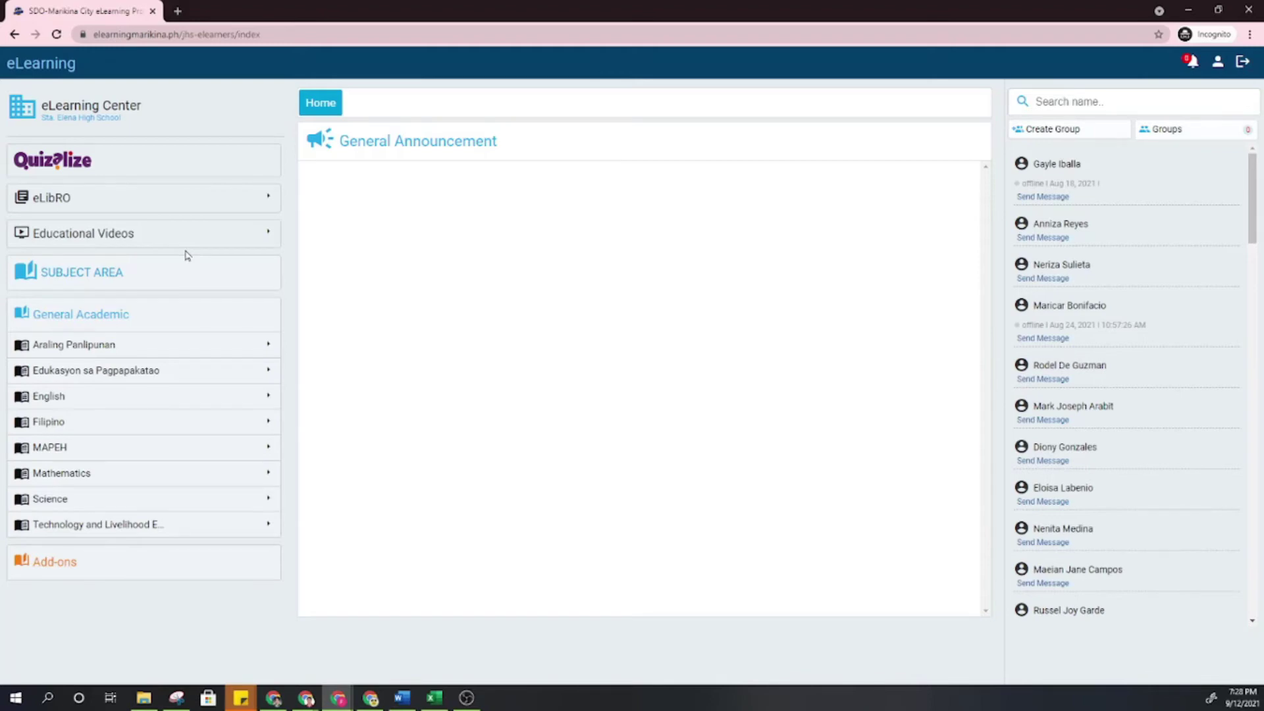
Read the Technology and Livelihood Education announcements and open the Week1 Sept 13-17 WHLP PDF.
{"action": "left_click", "coordinate": [100, 532]}
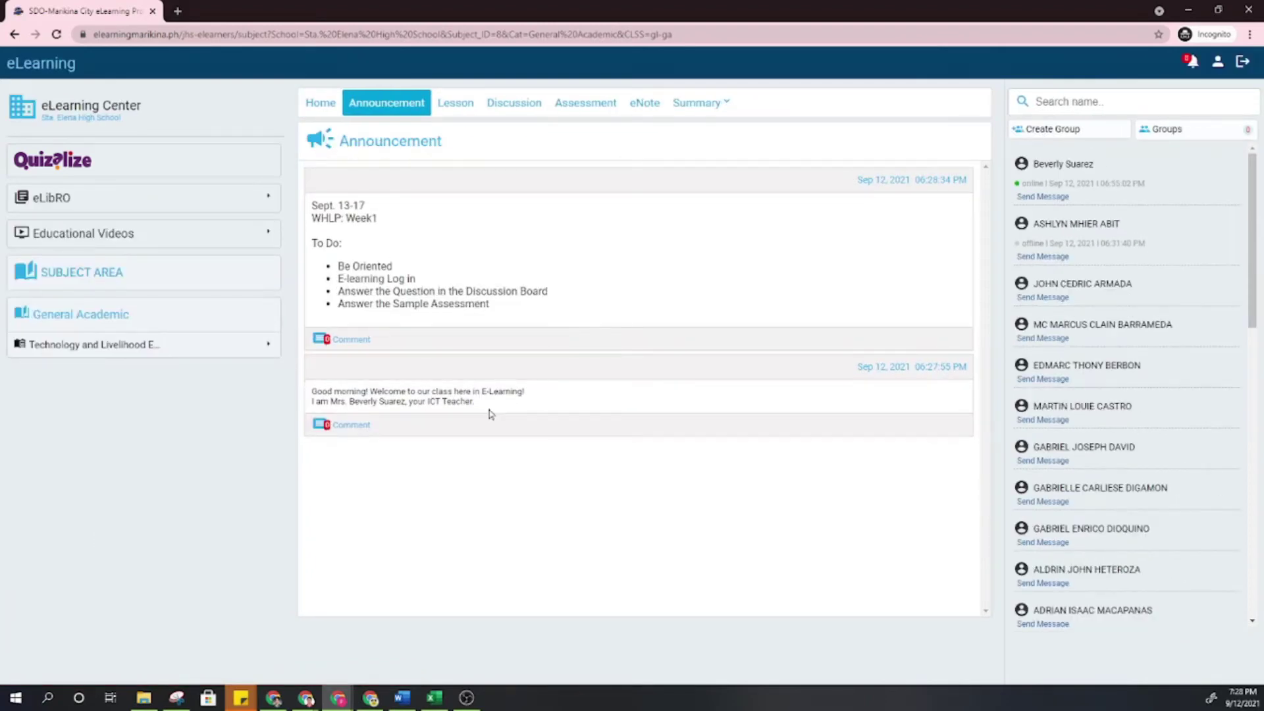
{"action": "left_click_drag", "start_coordinate": [475, 402], "coordinate": [328, 391]}
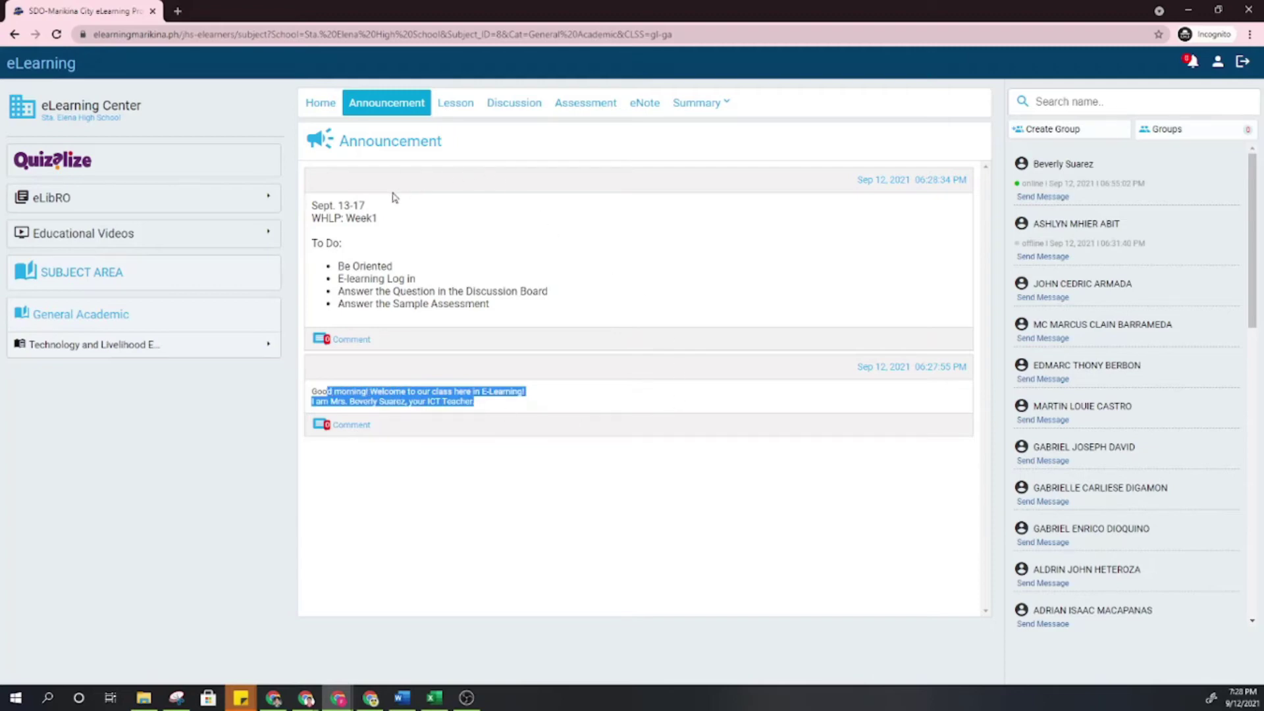
{"action": "left_click_drag", "start_coordinate": [321, 205], "coordinate": [519, 309]}
{"action": "left_click", "coordinate": [535, 315]}
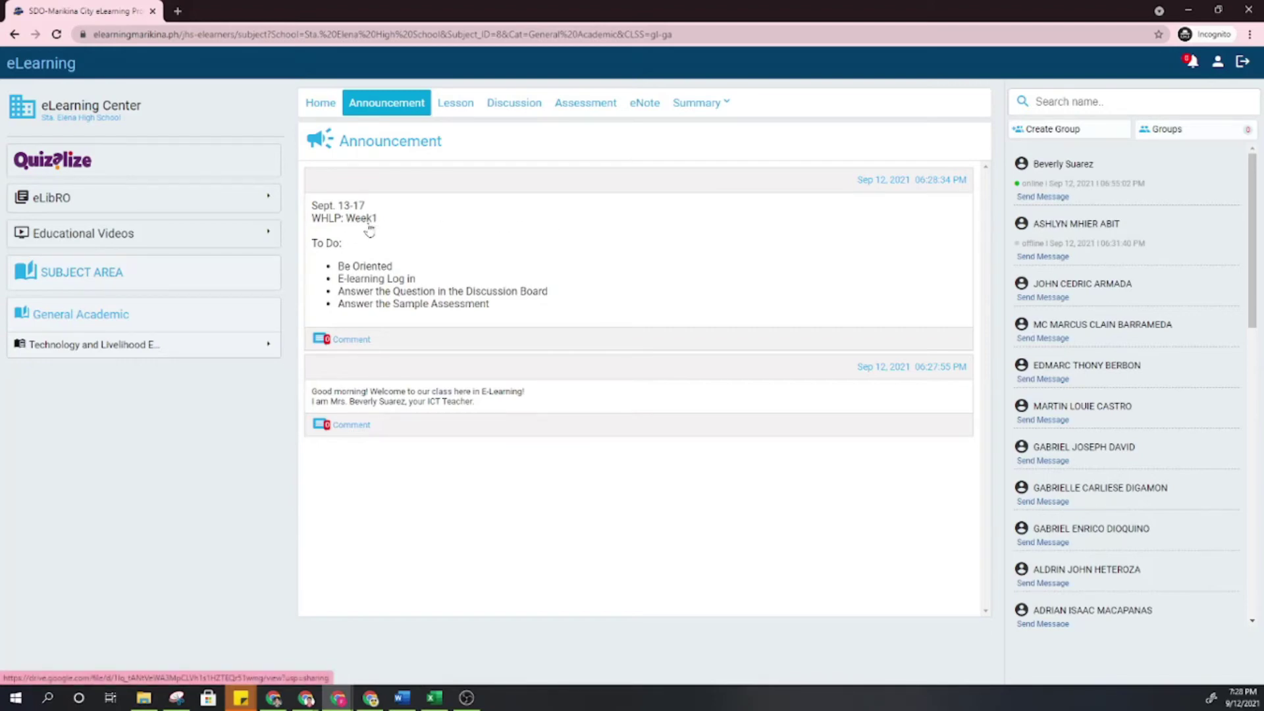
{"action": "left_click", "coordinate": [368, 230], "text": "ctrl"}
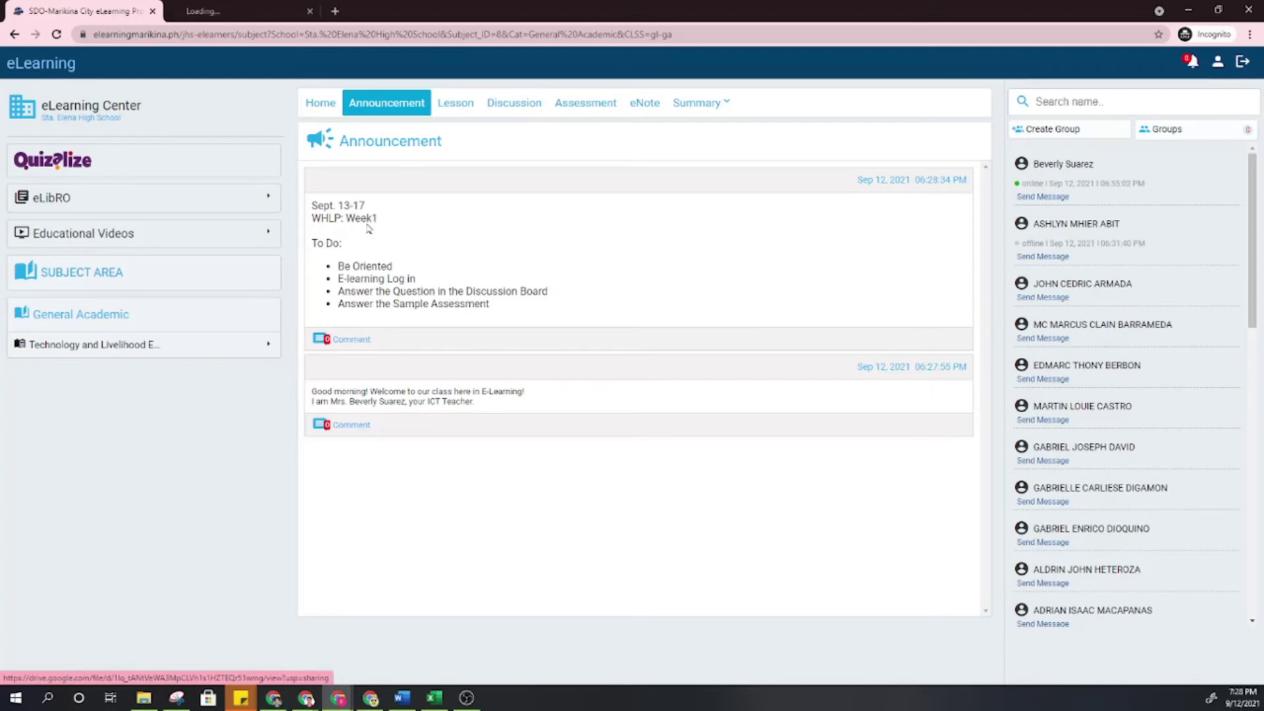
{"action": "left_click", "coordinate": [224, 12]}
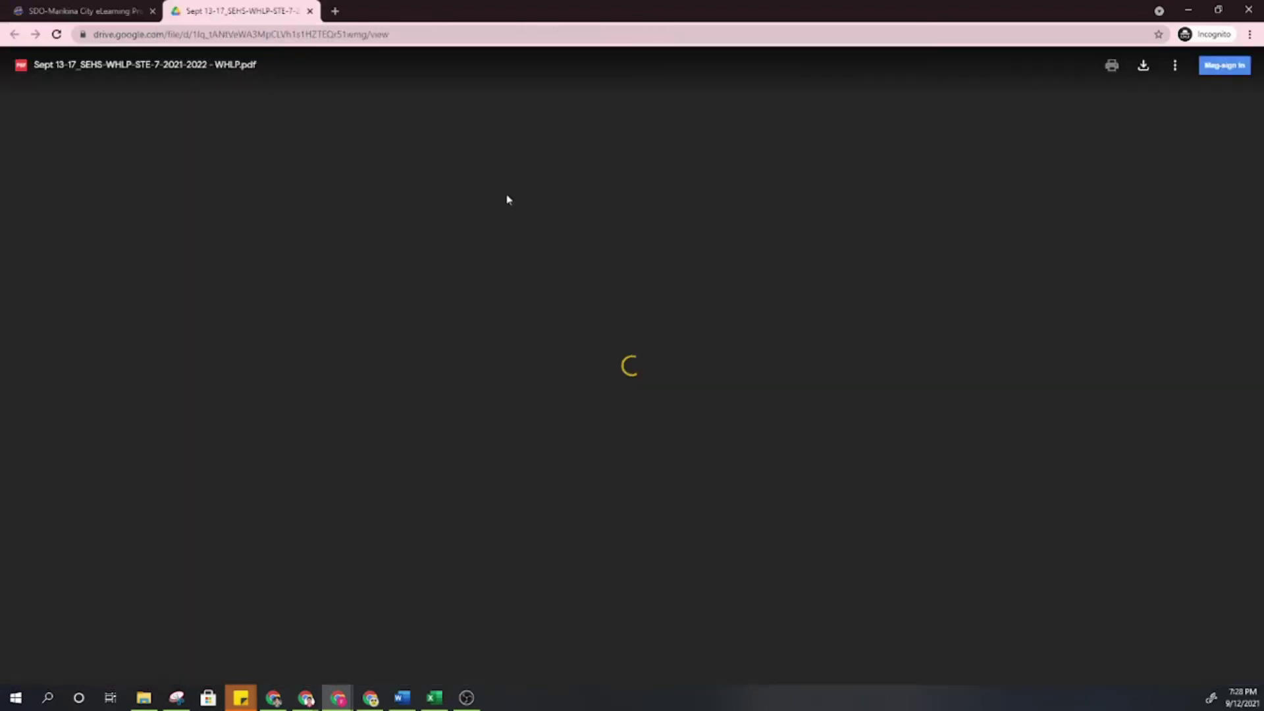
Open the E-learning Log in link's Orientation_STE Excellence Canva slides, then return to announcements.
{"action": "left_click", "coordinate": [86, 11]}
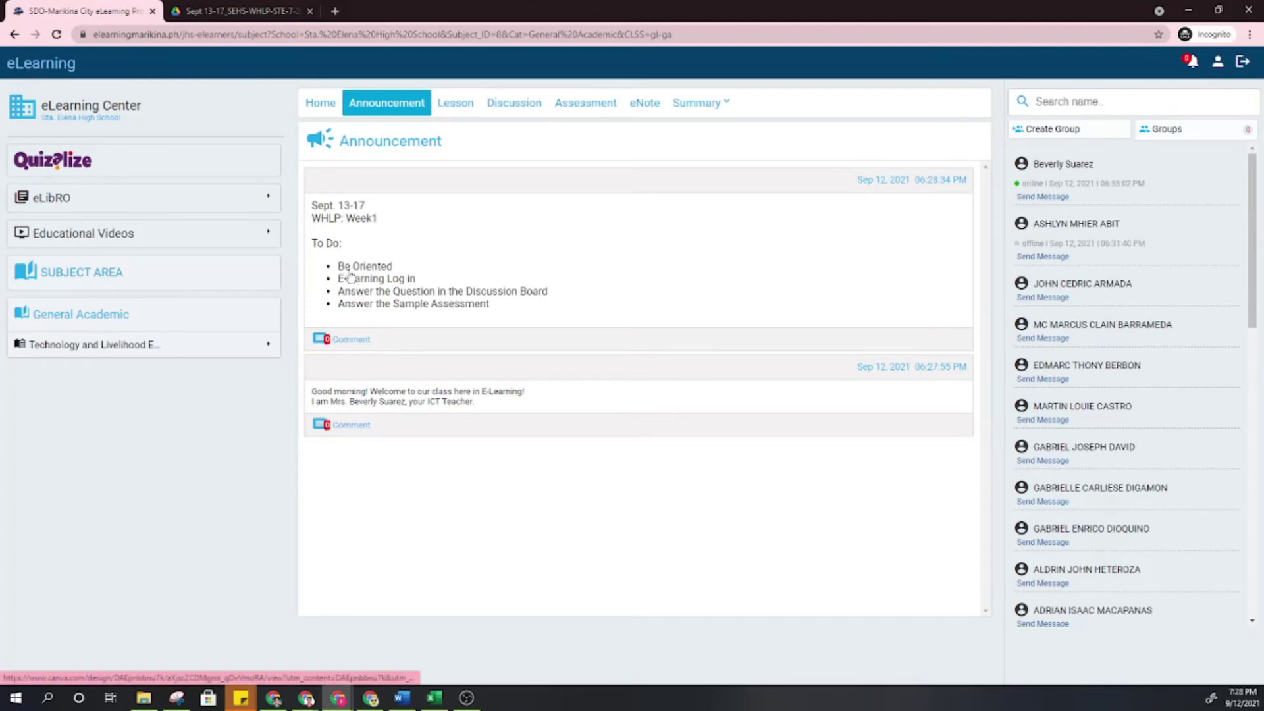
{"action": "left_click", "coordinate": [380, 277], "text": "ctrl"}
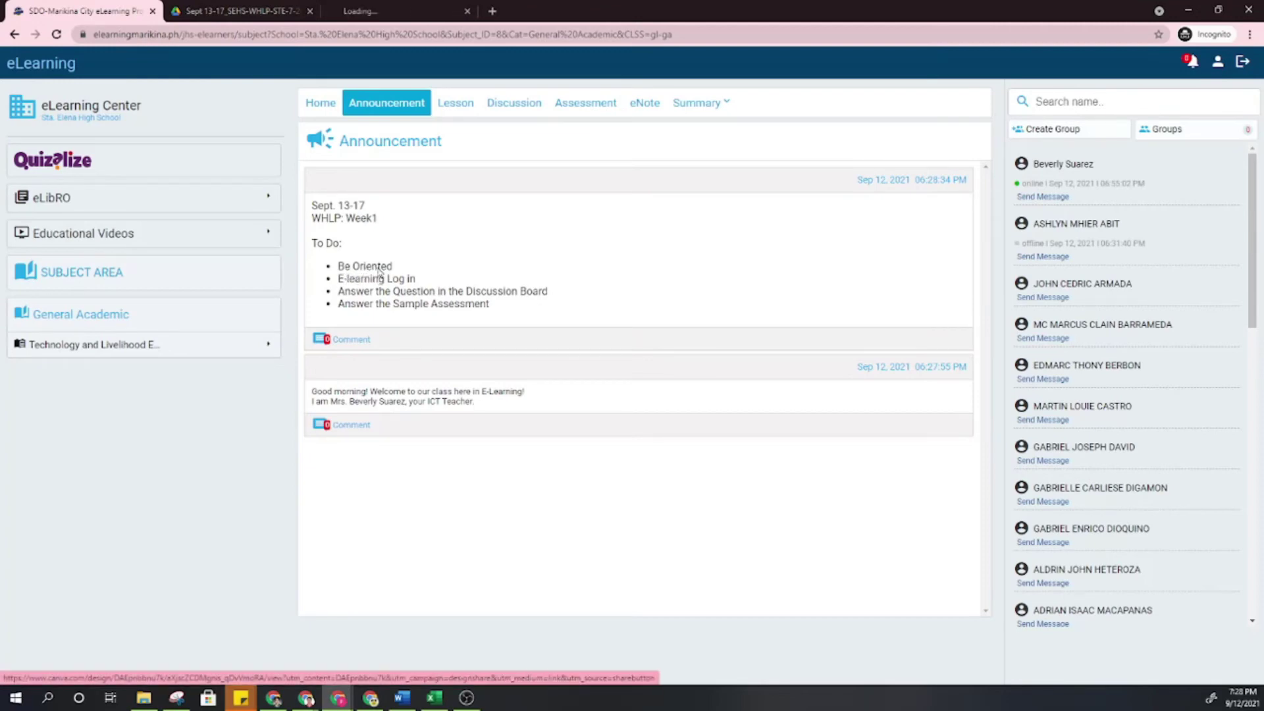
{"action": "left_click", "coordinate": [414, 9]}
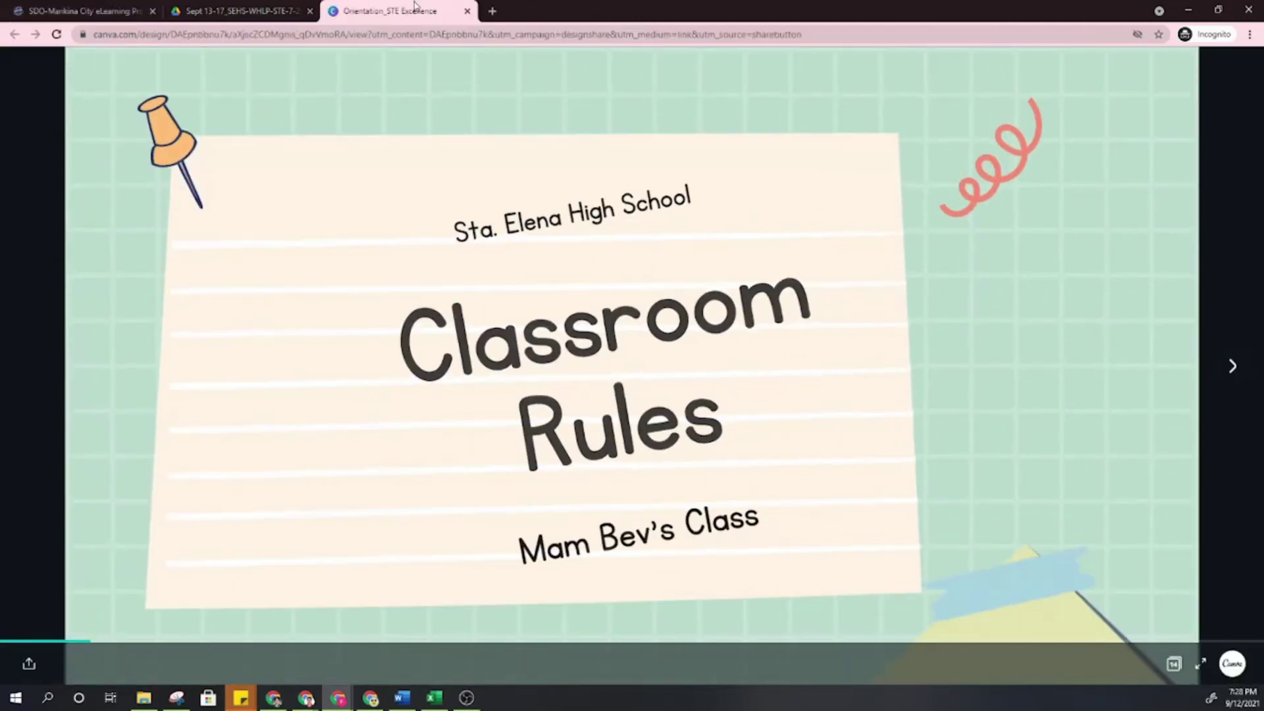
{"action": "left_click", "coordinate": [231, 9]}
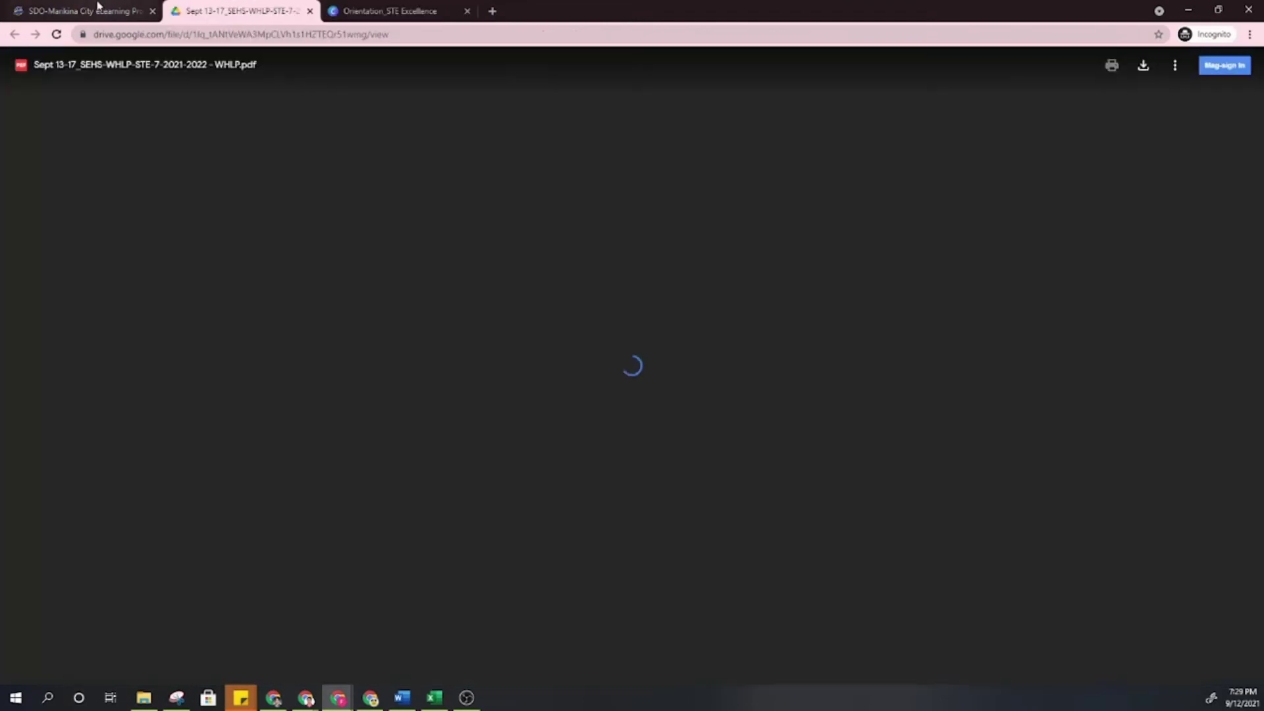
{"action": "left_click", "coordinate": [98, 9]}
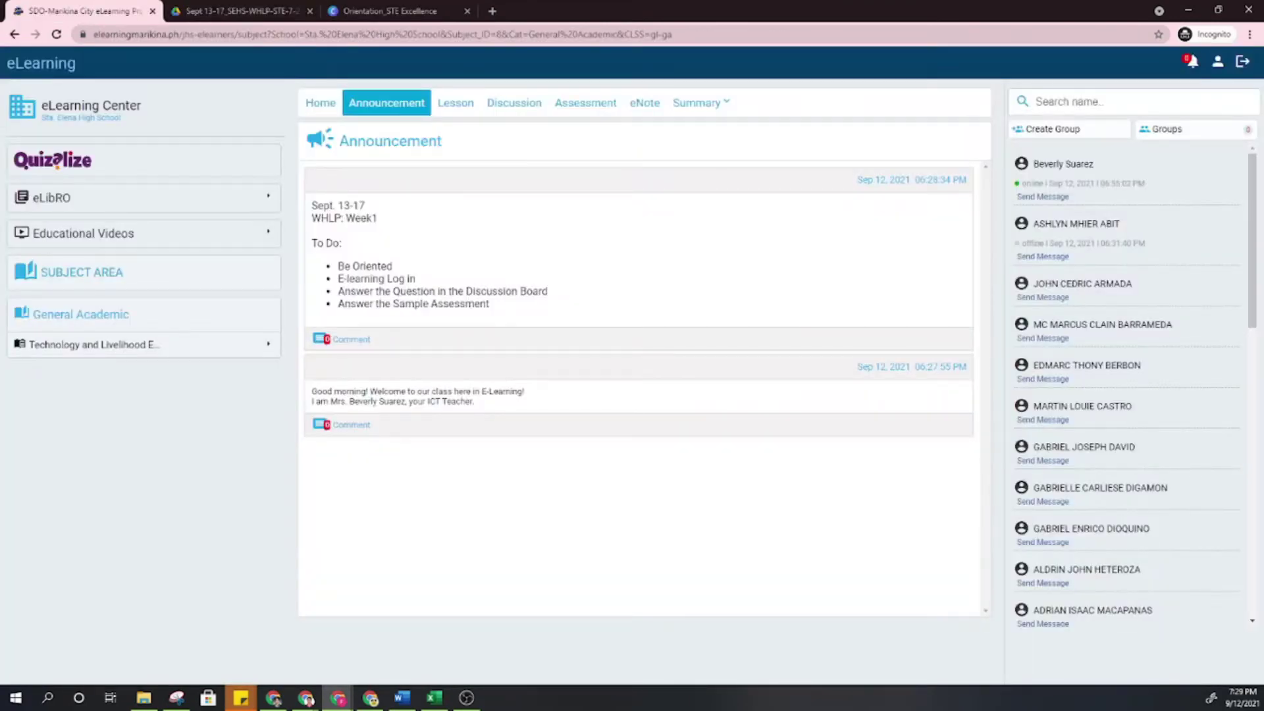
{"action": "left_click_drag", "start_coordinate": [354, 279], "coordinate": [416, 278]}
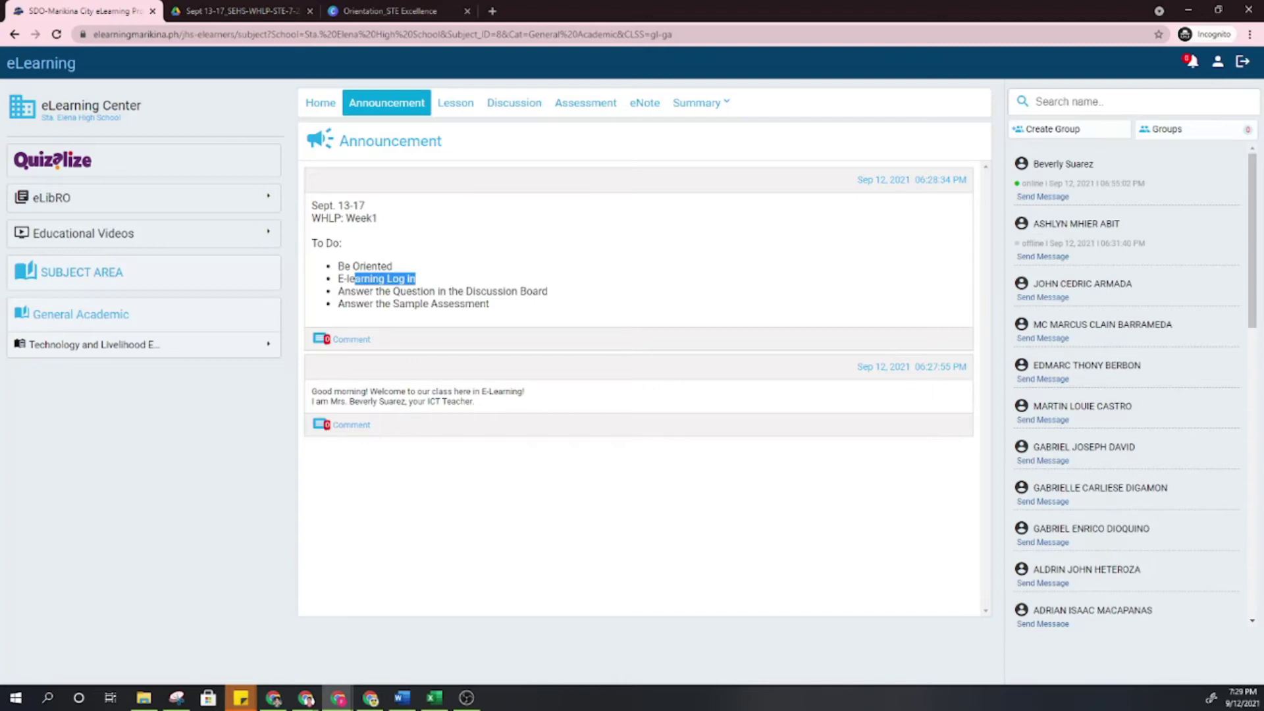
{"action": "left_click_drag", "start_coordinate": [364, 290], "coordinate": [539, 291]}
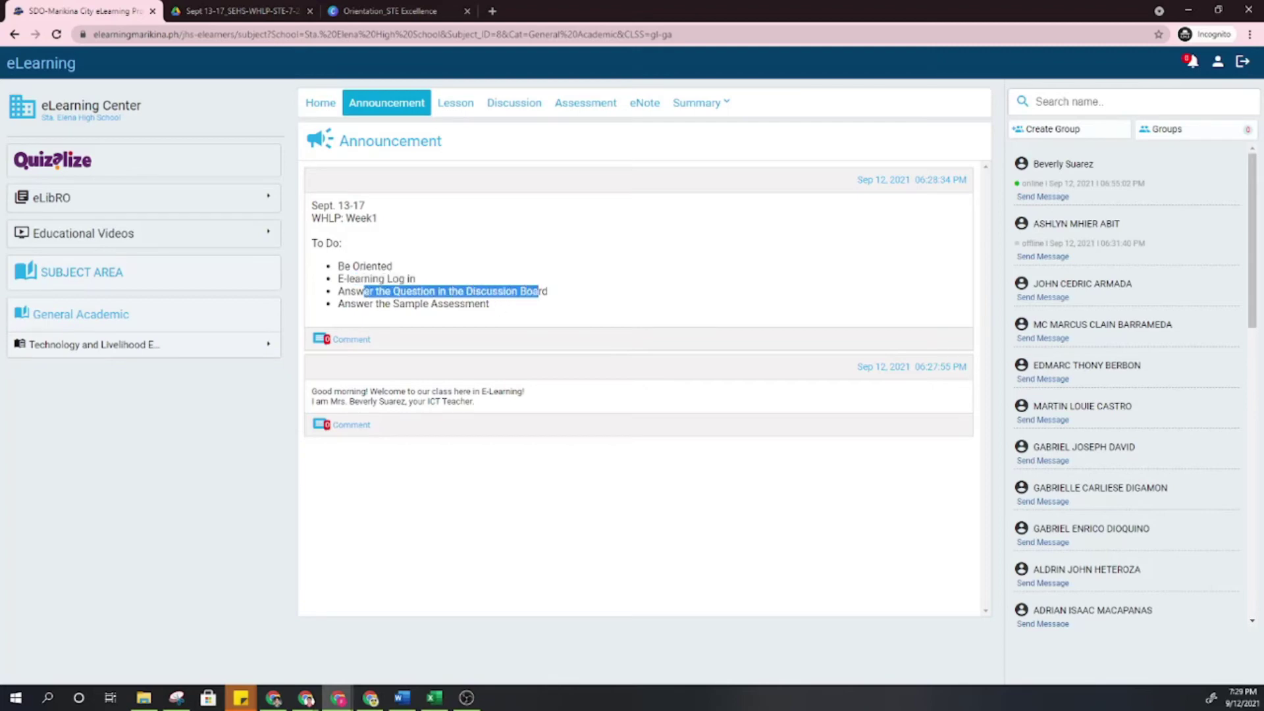
{"action": "left_click_drag", "start_coordinate": [364, 303], "coordinate": [465, 303]}
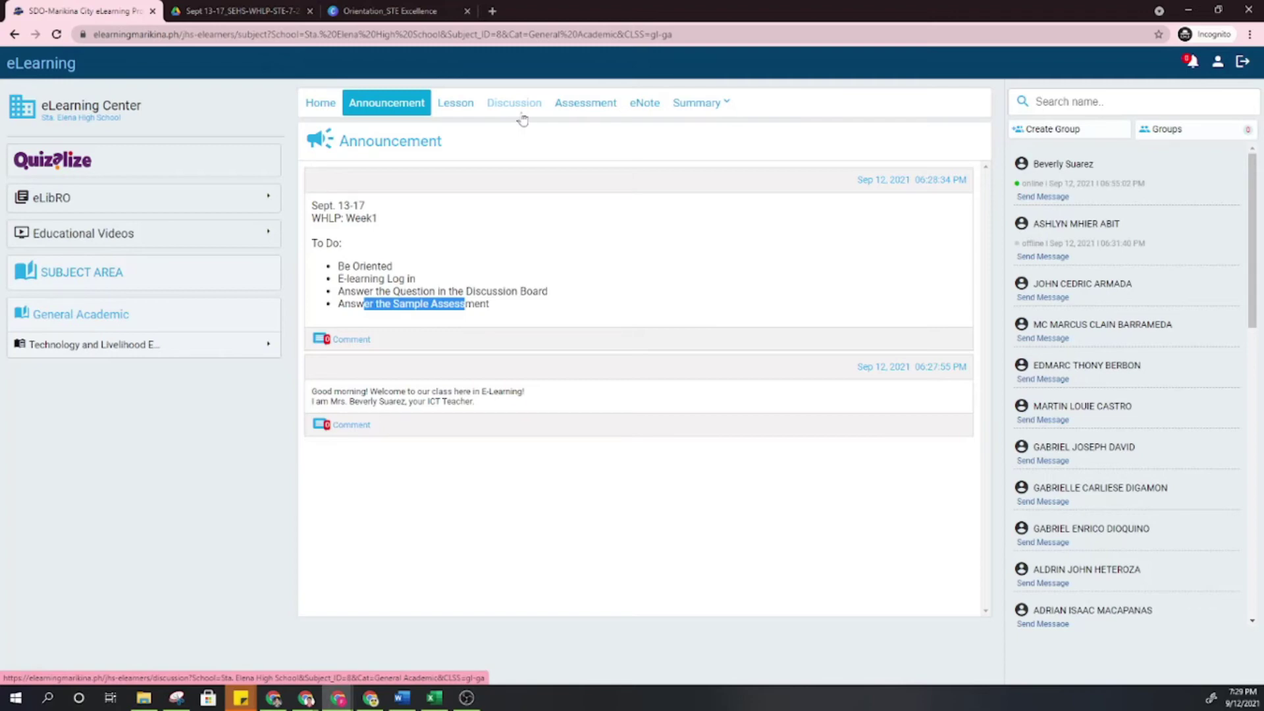
Answer 'Happy' to the Back to School topic's 'How do you feel today?' question.
{"action": "left_click", "coordinate": [516, 113]}
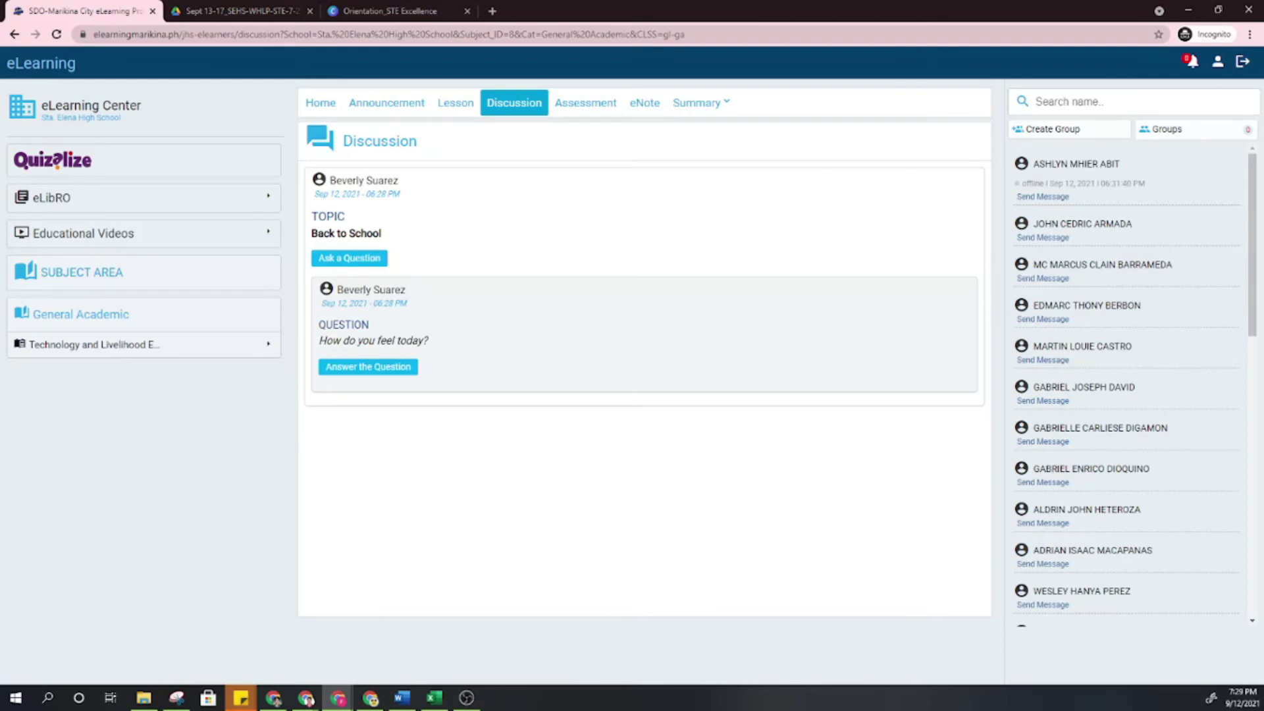
{"action": "left_click", "coordinate": [368, 368]}
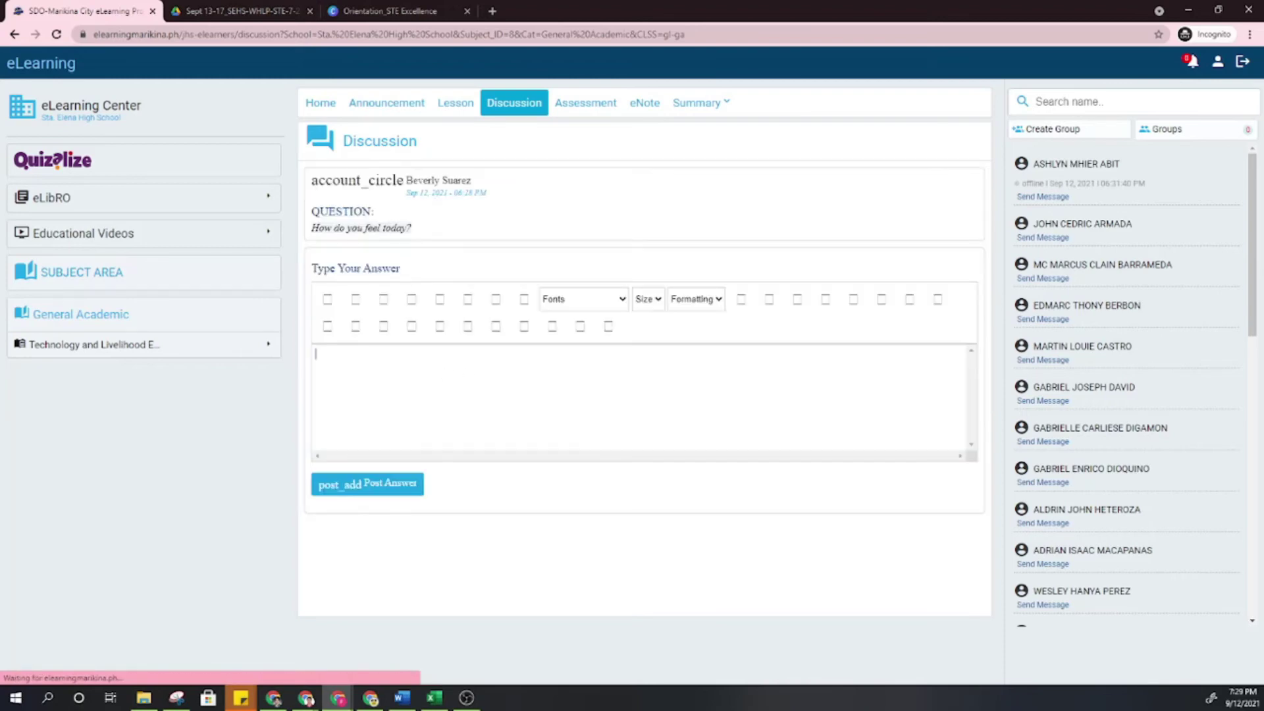
{"action": "type", "text": "Happy"}
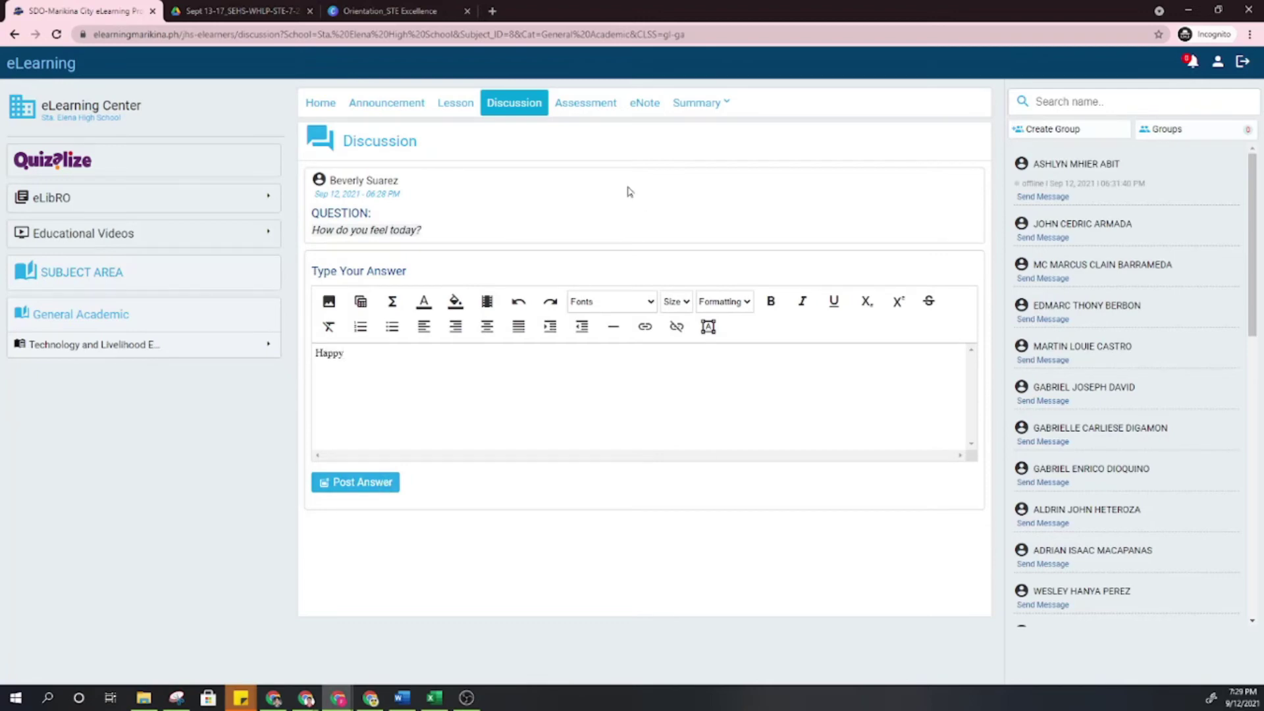
{"action": "left_click", "coordinate": [513, 110]}
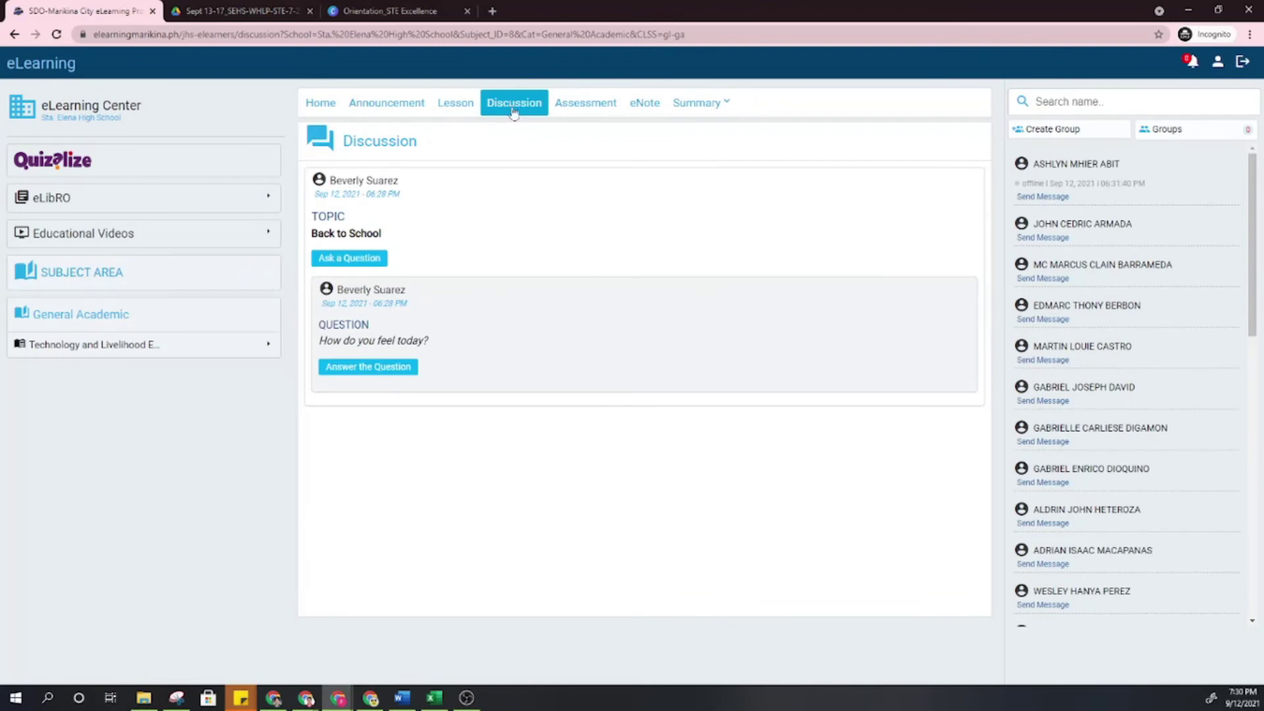
Add a 1st Quarter eNote activity titled 'Back to School' and proceed to its content.
{"action": "left_click", "coordinate": [644, 106]}
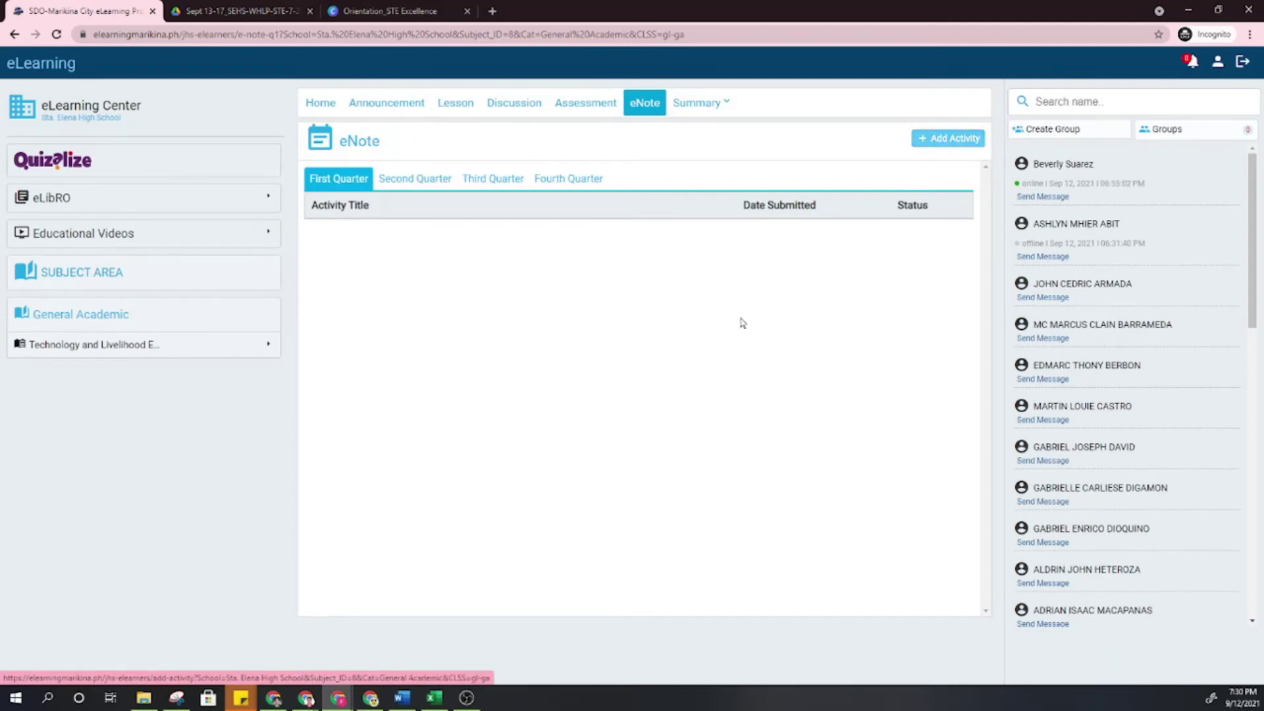
{"action": "left_click", "coordinate": [951, 144]}
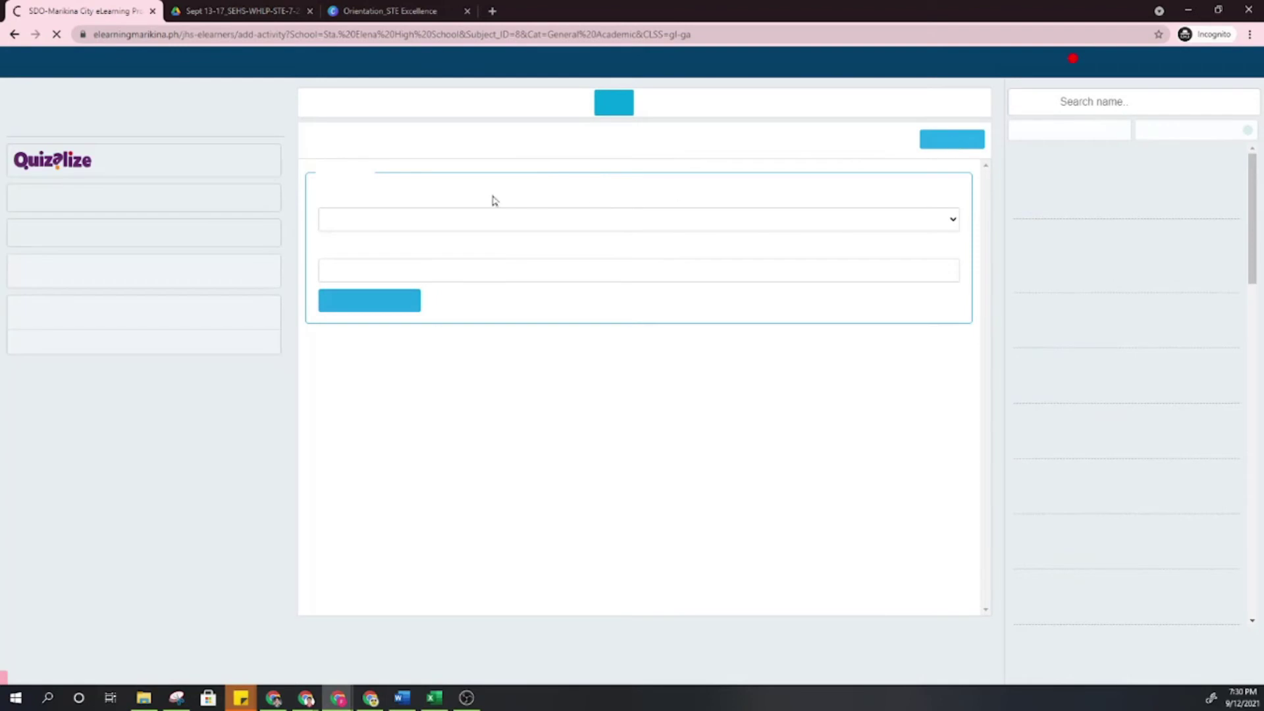
{"action": "left_click", "coordinate": [431, 222]}
{"action": "left_click", "coordinate": [409, 256]}
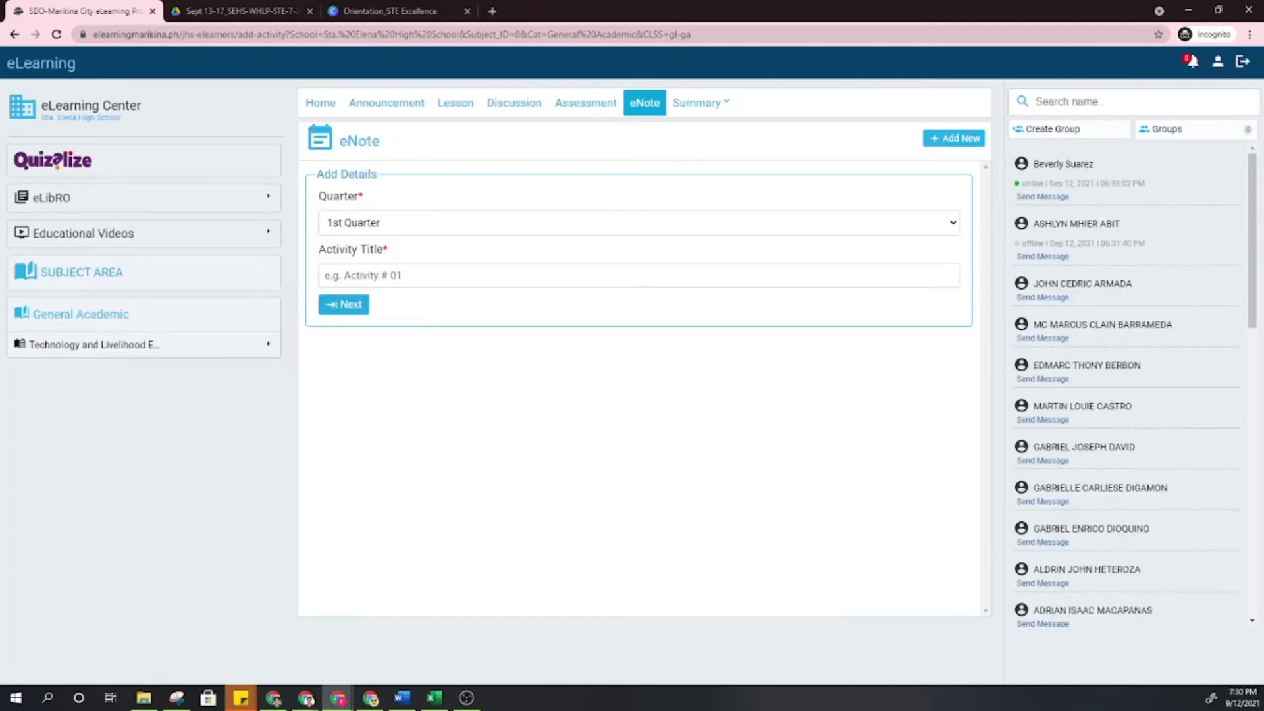
{"action": "type", "text": "B"}
{"action": "key", "text": "BackSpace"}
{"action": "type", "text": "Back to School"}
{"action": "left_click", "coordinate": [353, 307]}
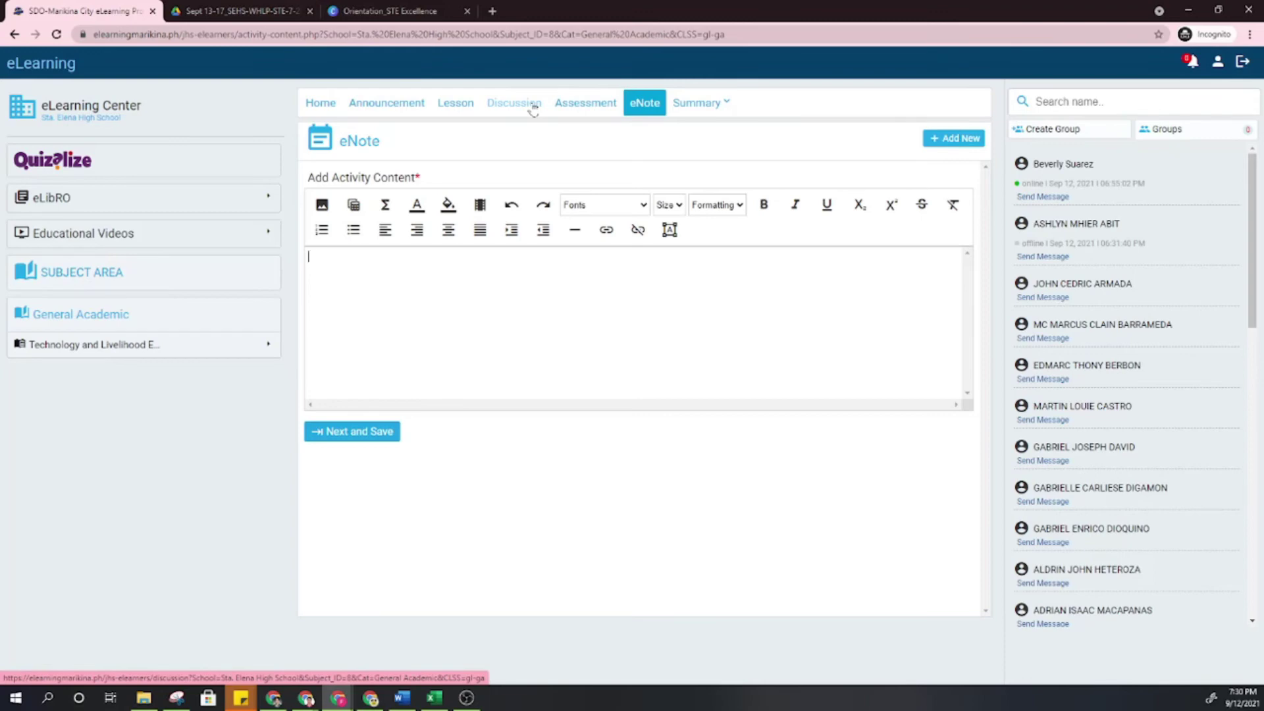
In Sample Assessment, choose San Andres High School and 10, then type part of the student's name.
{"action": "left_click", "coordinate": [574, 106]}
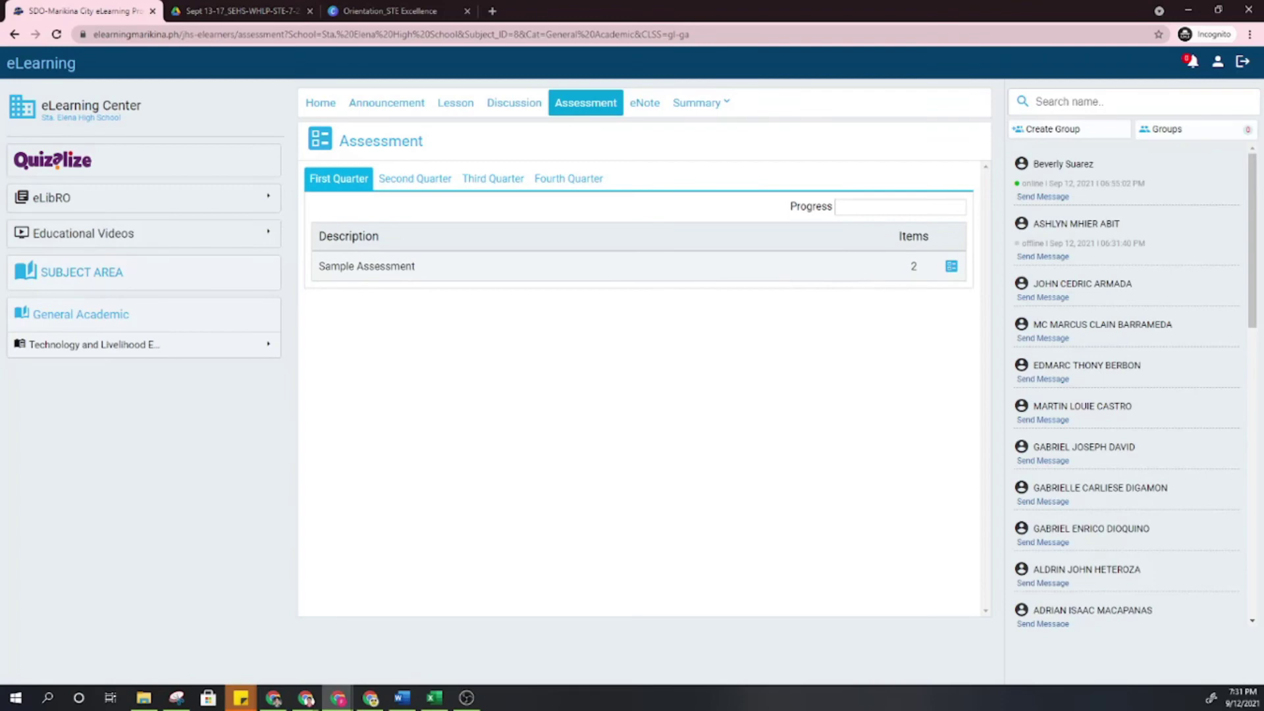
{"action": "left_click", "coordinate": [951, 267]}
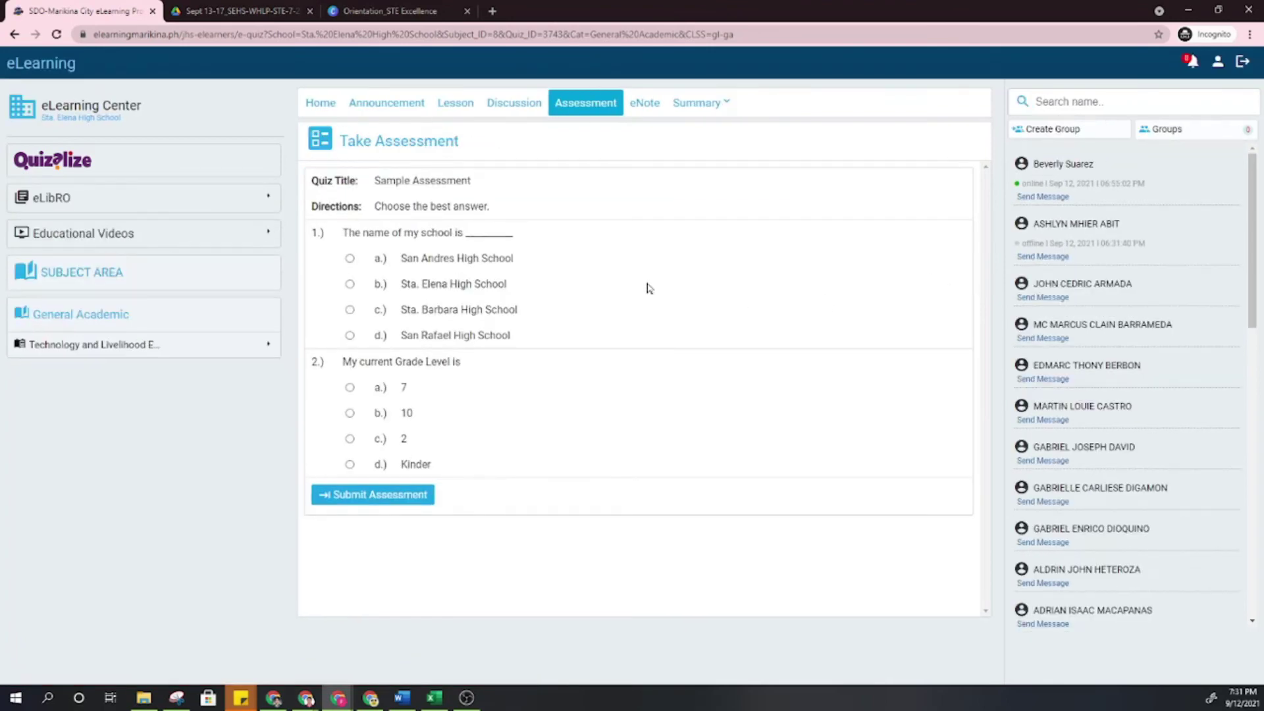
{"action": "left_click", "coordinate": [349, 259]}
{"action": "left_click", "coordinate": [350, 413]}
{"action": "type", "text": "bev"}
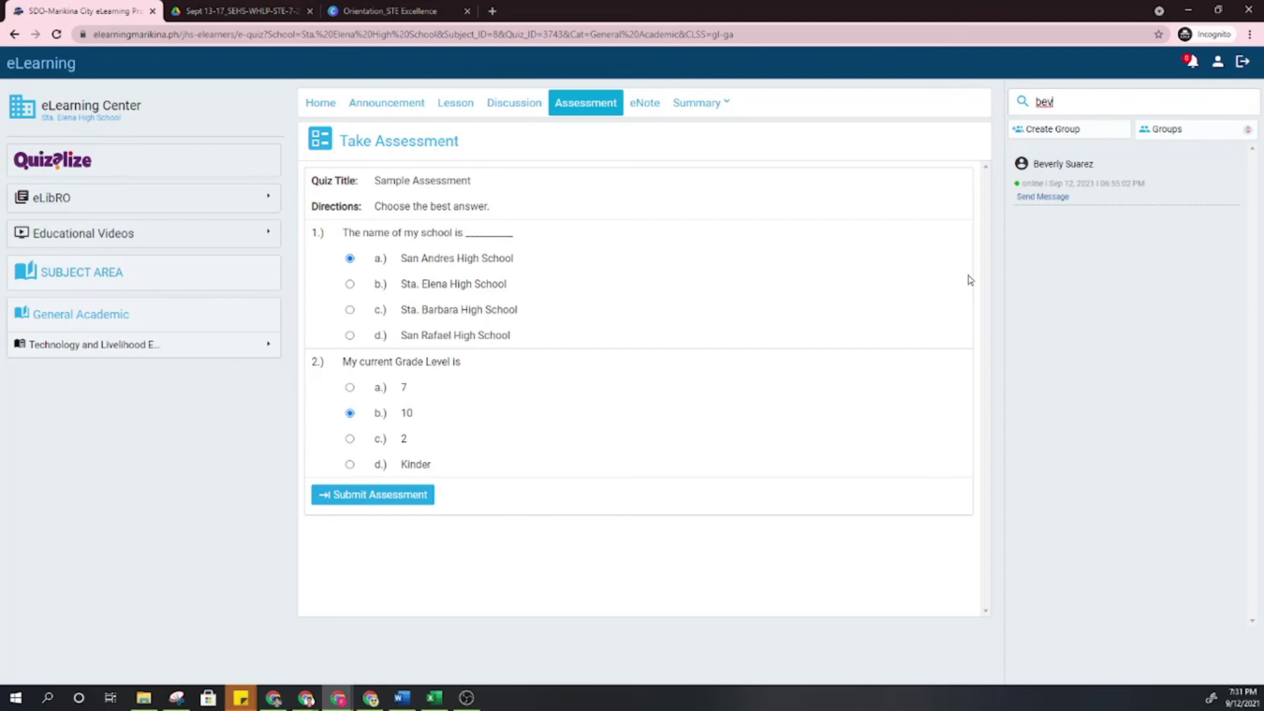
Page through the Orientation_STE Excellence slides from My 5 Classroom Rules into the rules.
{"action": "left_click", "coordinate": [408, 10]}
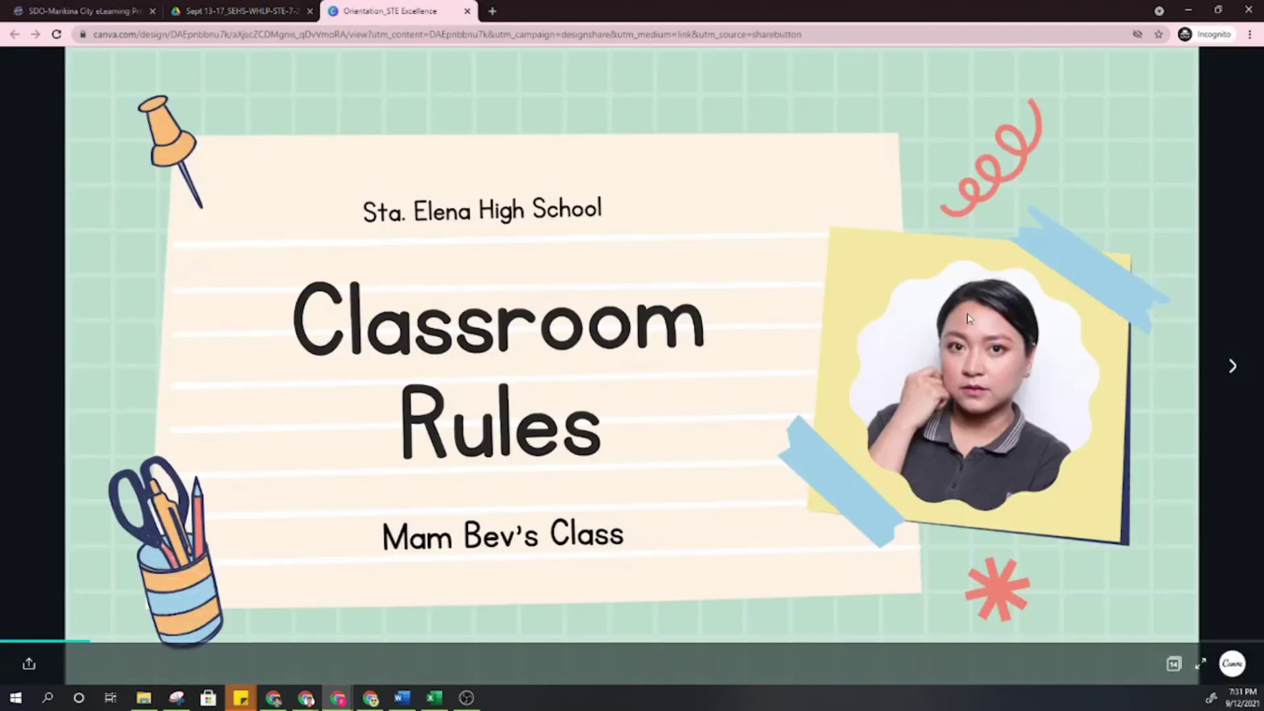
{"action": "key", "text": "Right"}
{"action": "key", "text": "Right"}
{"action": "key", "text": "Right"}
{"action": "key", "text": "Right"}
{"action": "key", "text": "Right"}
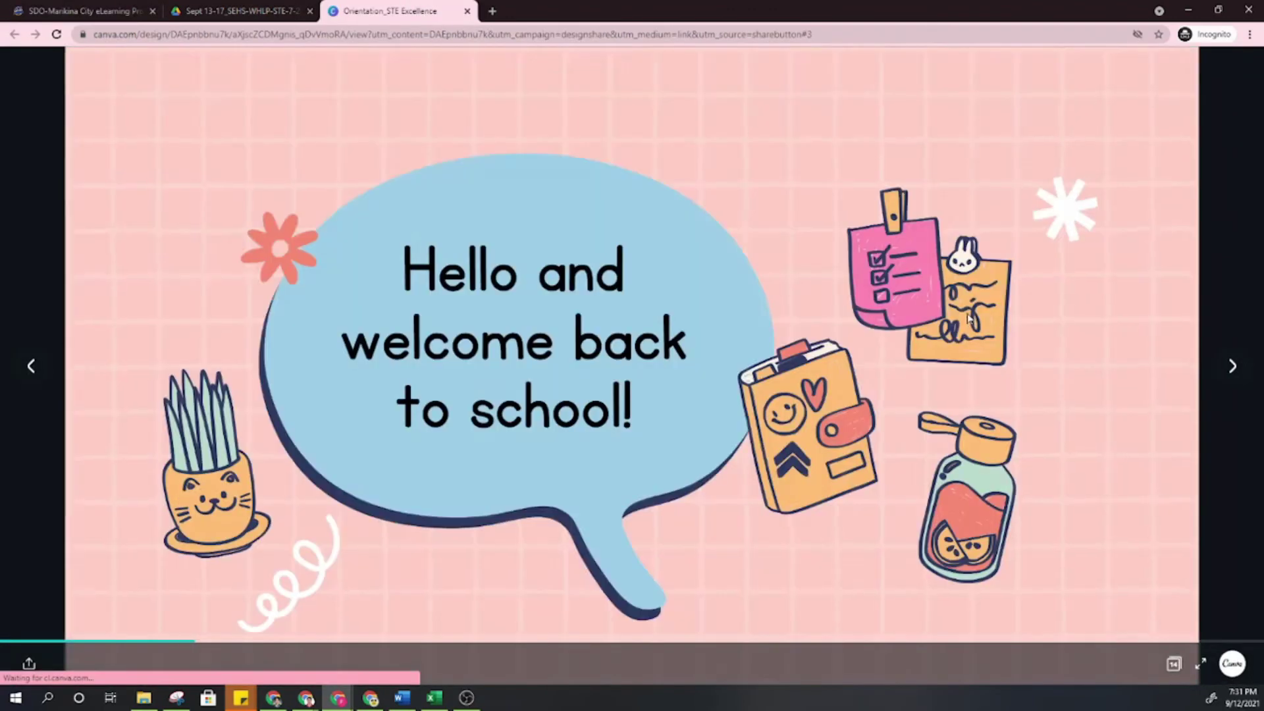
{"action": "key", "text": "Right"}
{"action": "key", "text": "Right"}
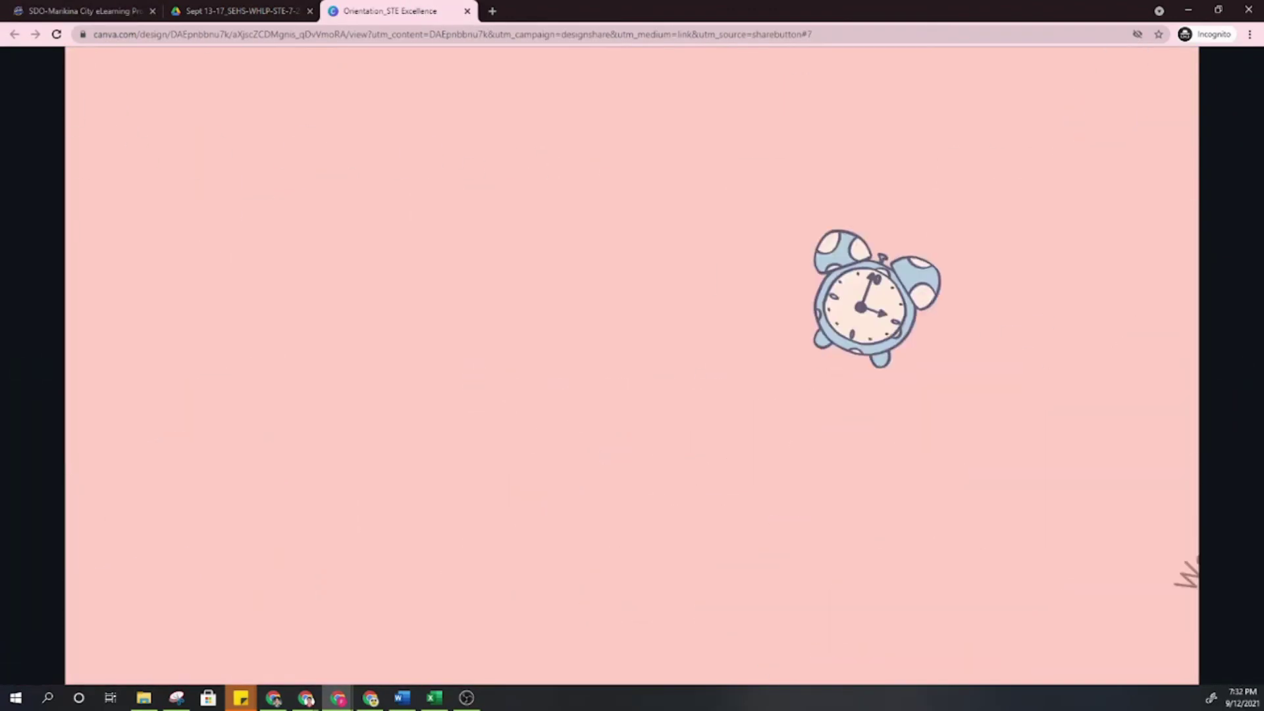
{"action": "key", "text": "Right"}
{"action": "key", "text": "Right"}
{"action": "key", "text": "Right"}
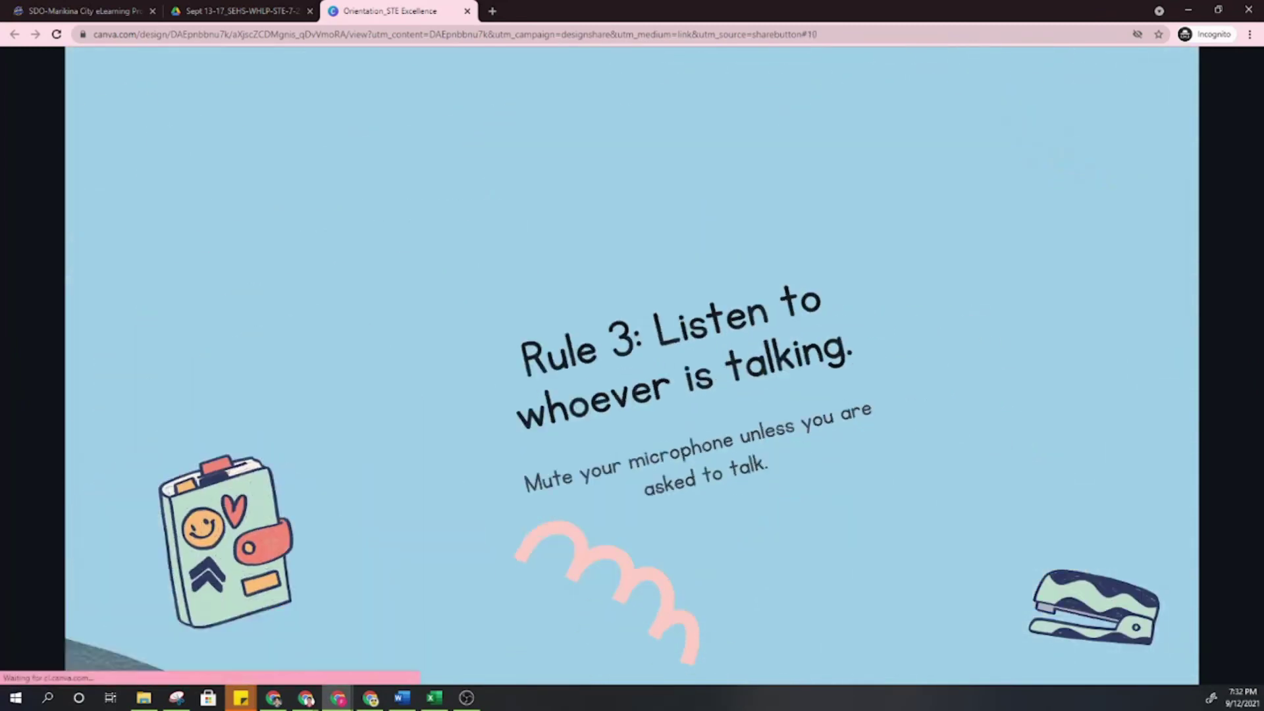
{"action": "key", "text": "Right"}
{"action": "key", "text": "Right"}
{"action": "key", "text": "Right"}
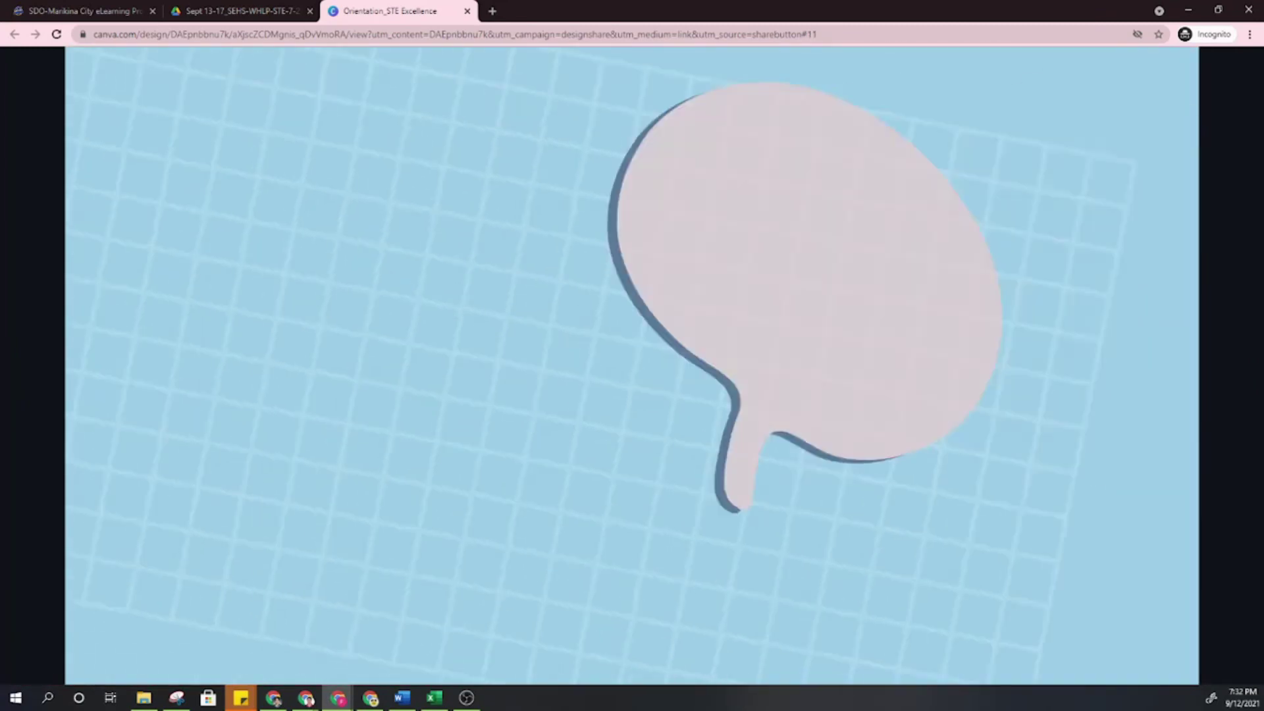